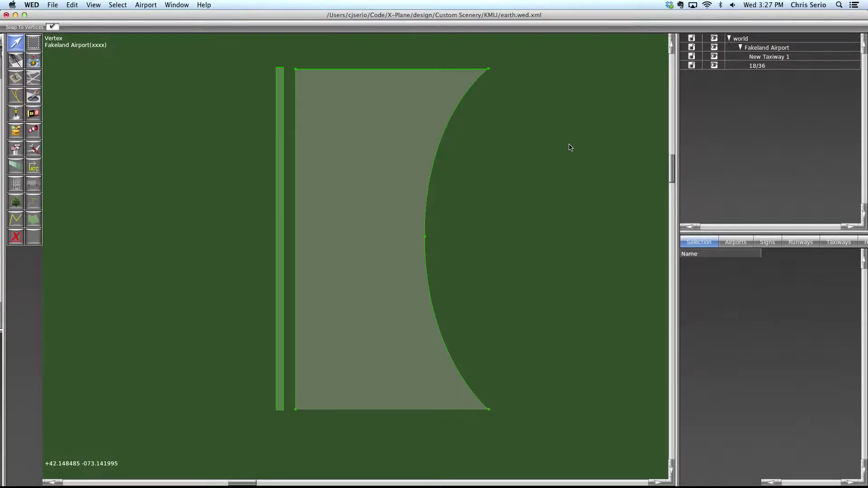
Review the one-runway example slide in the presentation, return to WED and examine the properties of runway 18/36
{"action": "key", "text": "super+Tab"}
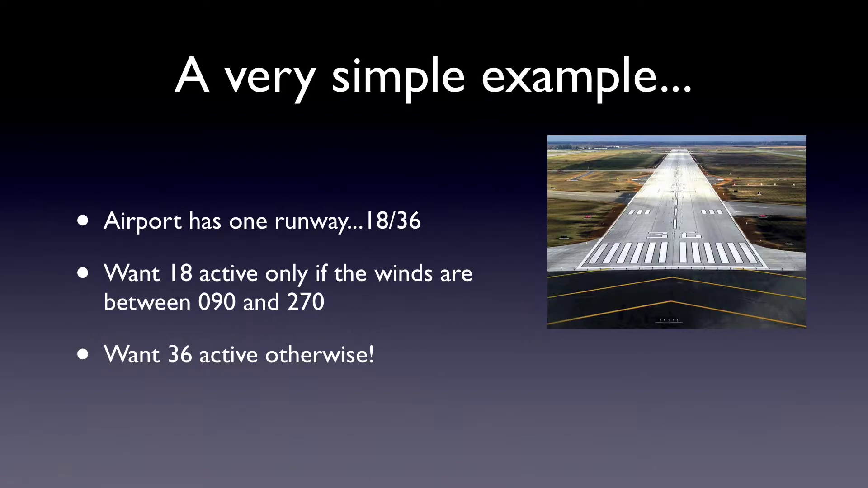
{"action": "key", "text": "Escape"}
{"action": "key", "text": "super+Tab"}
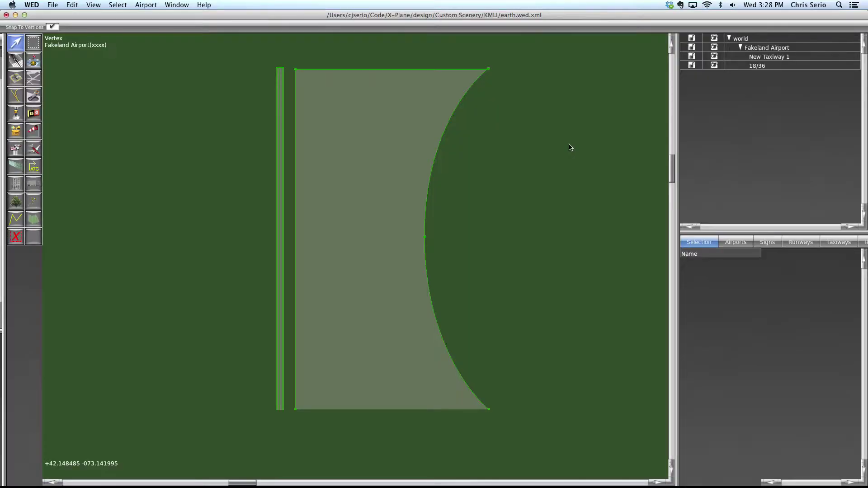
{"action": "left_click", "coordinate": [755, 66]}
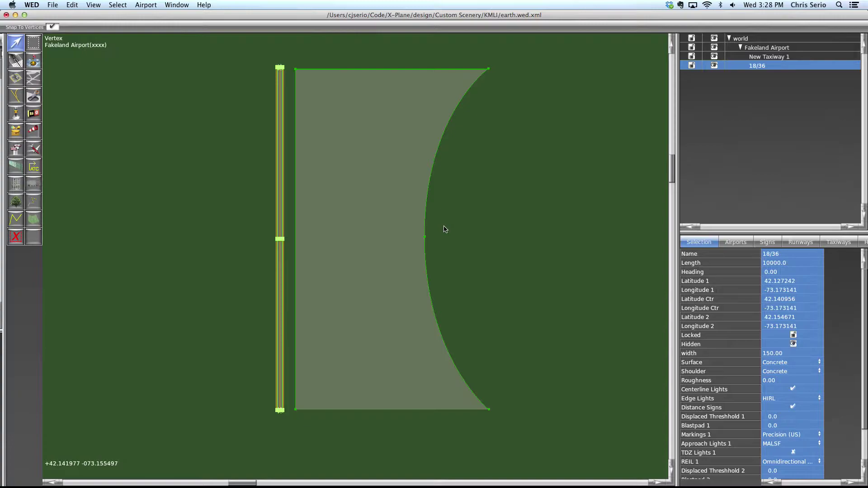
Create an airport flow under Fakeland Airport and name it Southerly Flow
{"action": "left_click", "coordinate": [787, 49]}
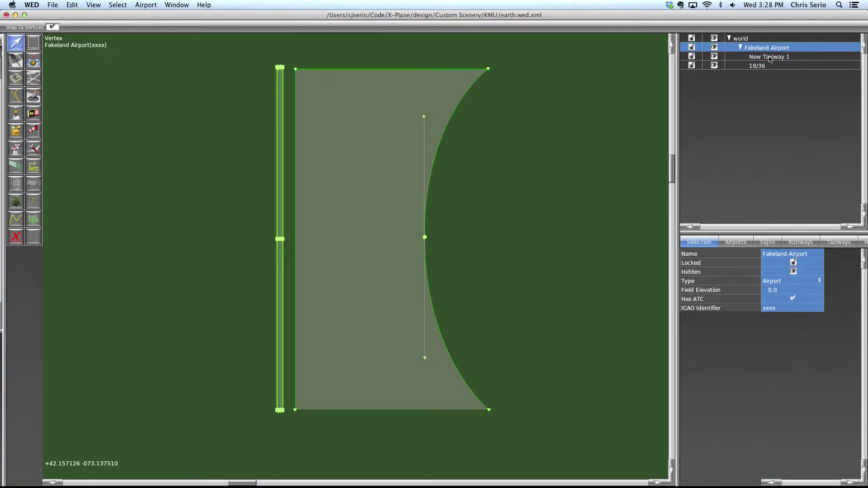
{"action": "left_click", "coordinate": [137, 5]}
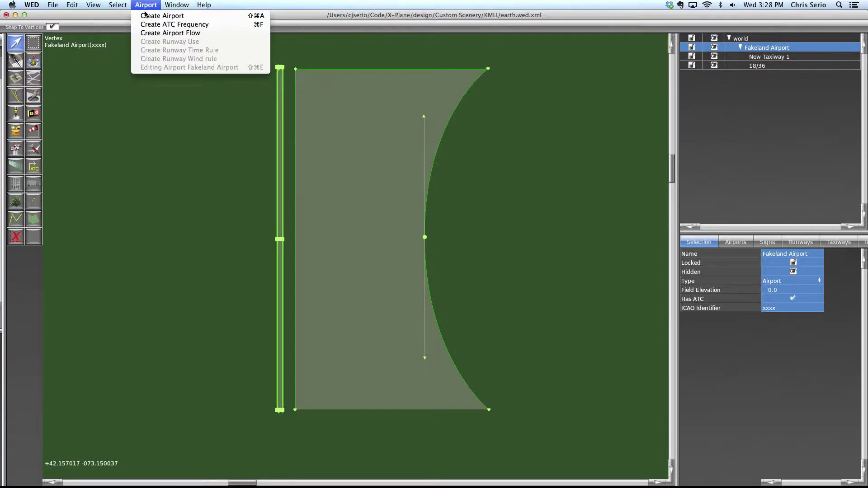
{"action": "left_click", "coordinate": [151, 33]}
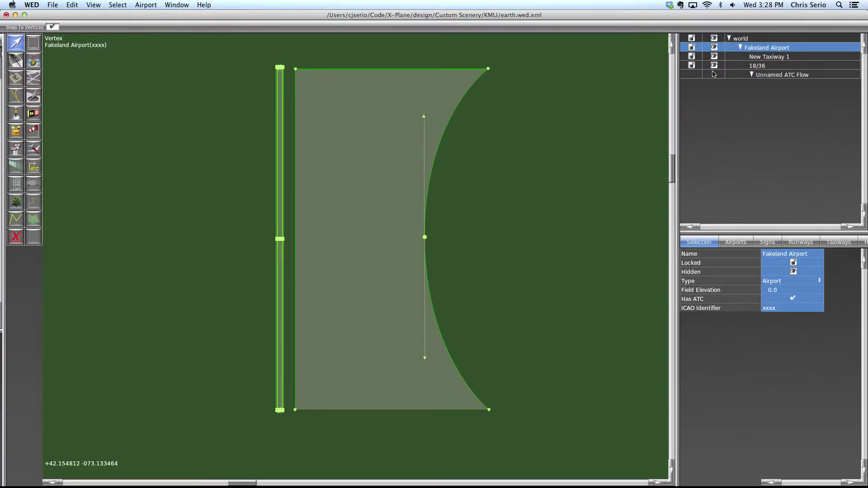
{"action": "left_click", "coordinate": [762, 77]}
{"action": "left_click", "coordinate": [764, 78]}
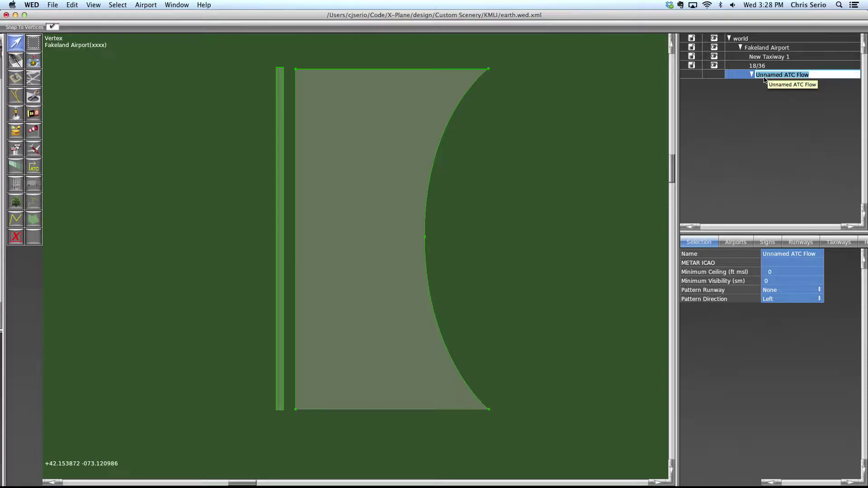
{"action": "key", "text": "BackSpace"}
{"action": "type", "text": "Southe"}
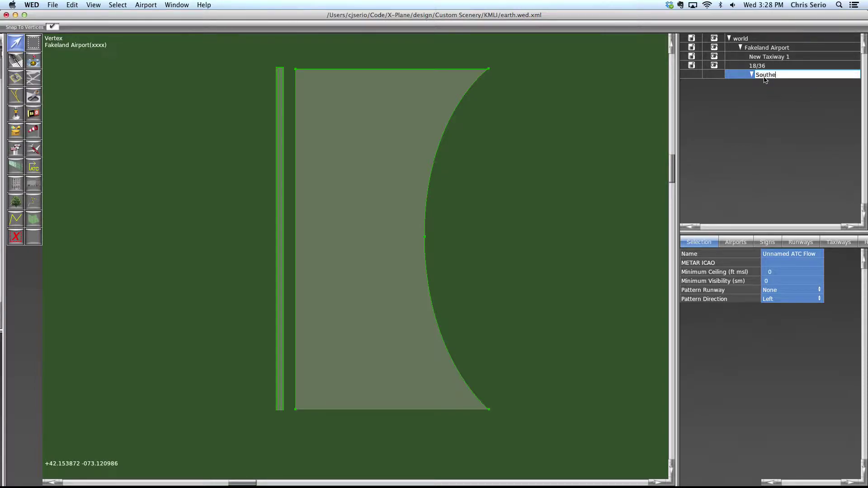
{"action": "type", "text": "rly Flow"}
{"action": "key", "text": "Return"}
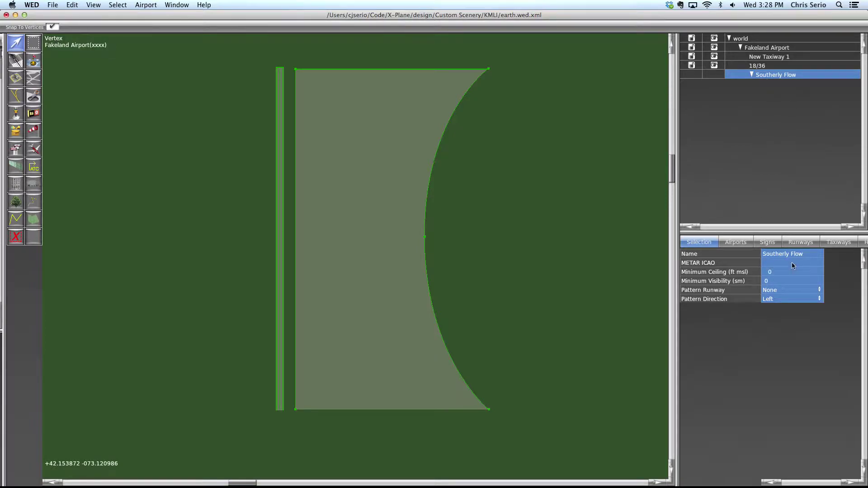
Set Southerly Flow's pattern runway to 18 and its METAR ICAO to KFAK
{"action": "left_click_drag", "start_coordinate": [824, 254], "coordinate": [827, 255]}
{"action": "left_click", "coordinate": [773, 292]}
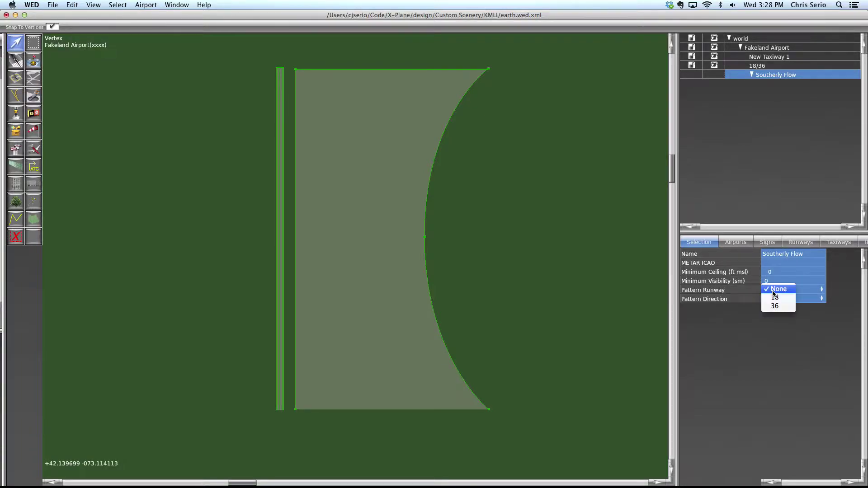
{"action": "left_click", "coordinate": [780, 298]}
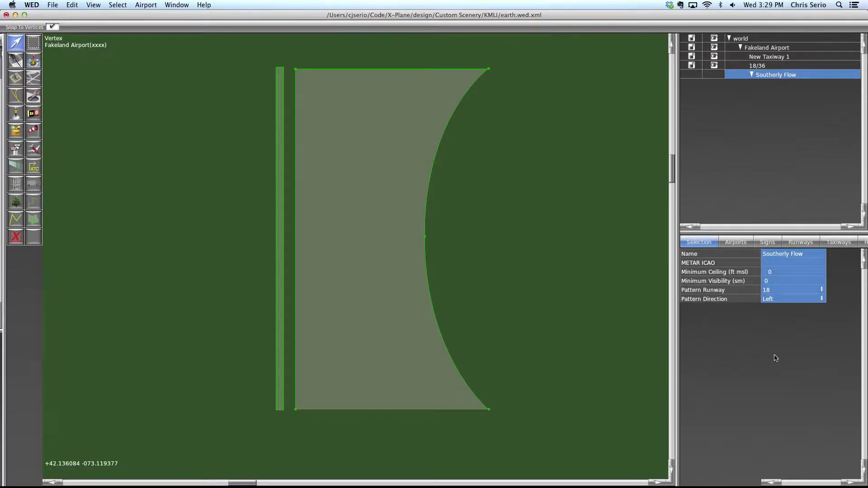
{"action": "left_click", "coordinate": [763, 264]}
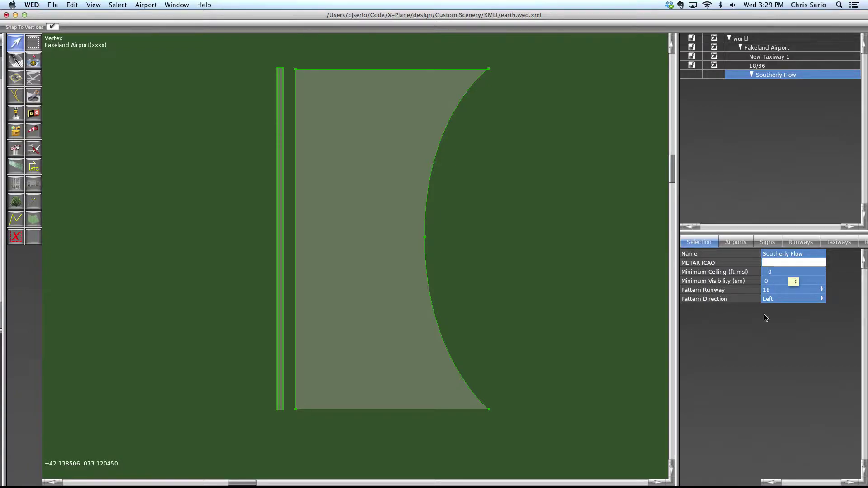
{"action": "type", "text": "KFAK"}
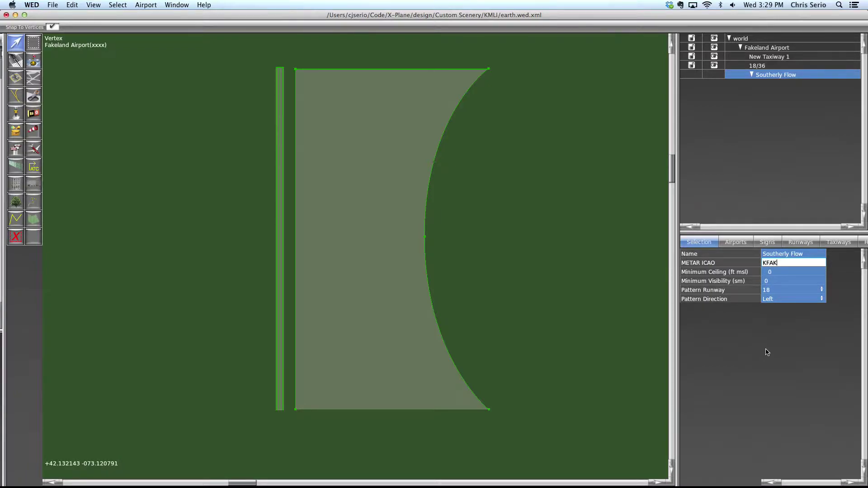
{"action": "key", "text": "Return"}
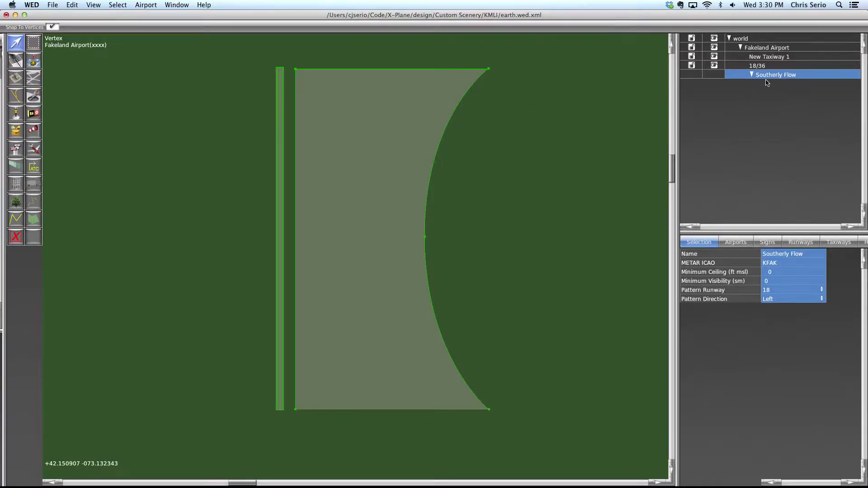
Create a runway wind rule under Southerly Flow and name it Southerly Wind Rule
{"action": "left_click", "coordinate": [146, 5]}
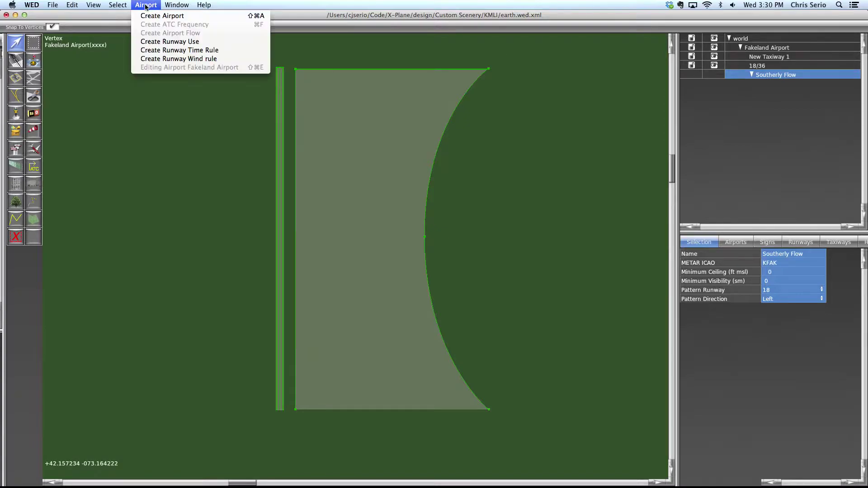
{"action": "left_click", "coordinate": [161, 60]}
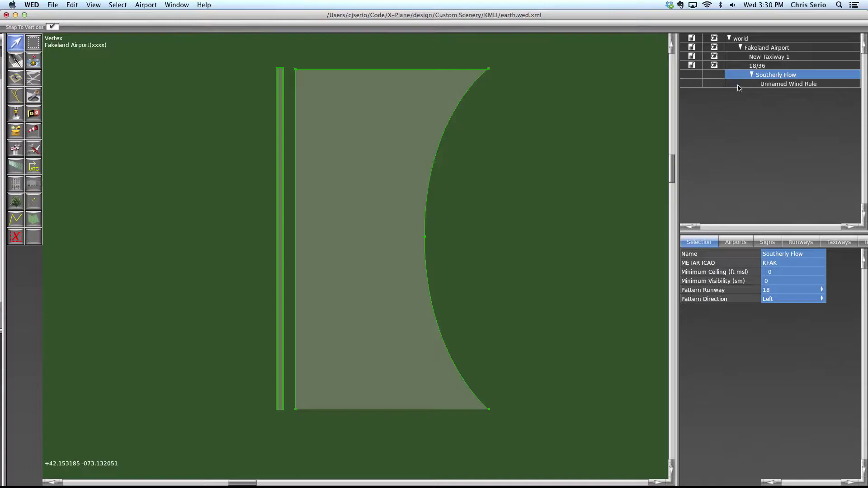
{"action": "left_click", "coordinate": [779, 85]}
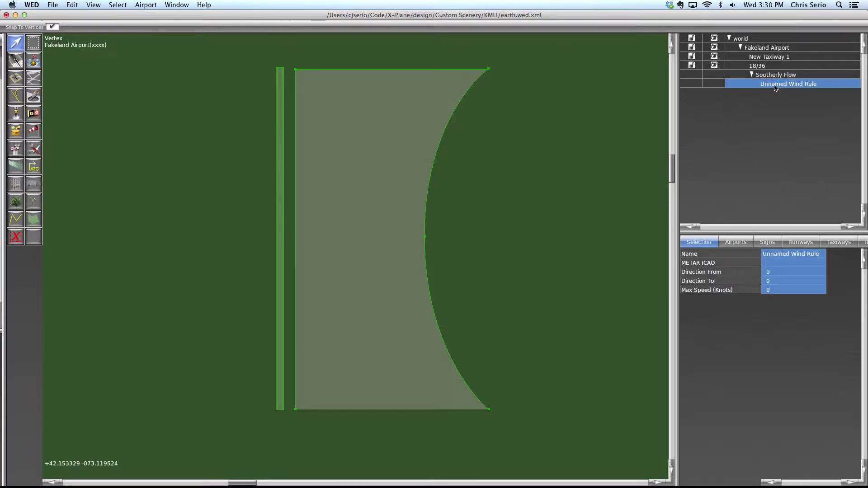
{"action": "double_click", "coordinate": [777, 87]}
{"action": "type", "text": "S"}
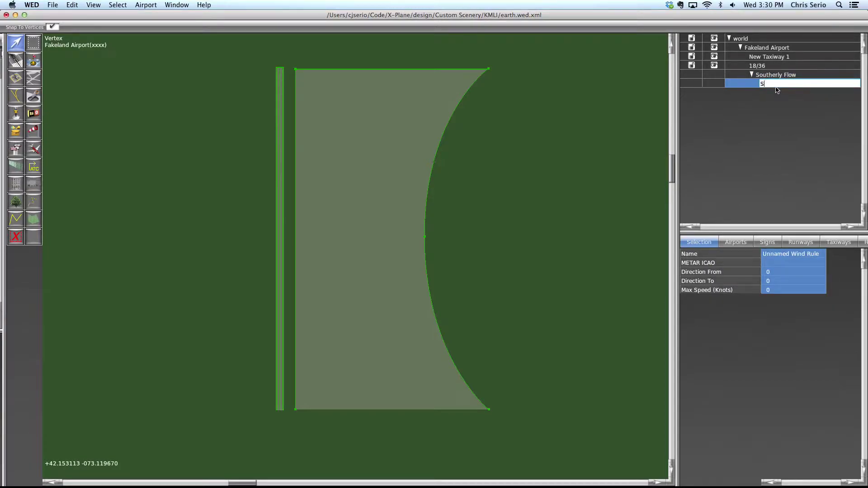
{"action": "type", "text": "outherly Wind Rule"}
{"action": "key", "text": "Return"}
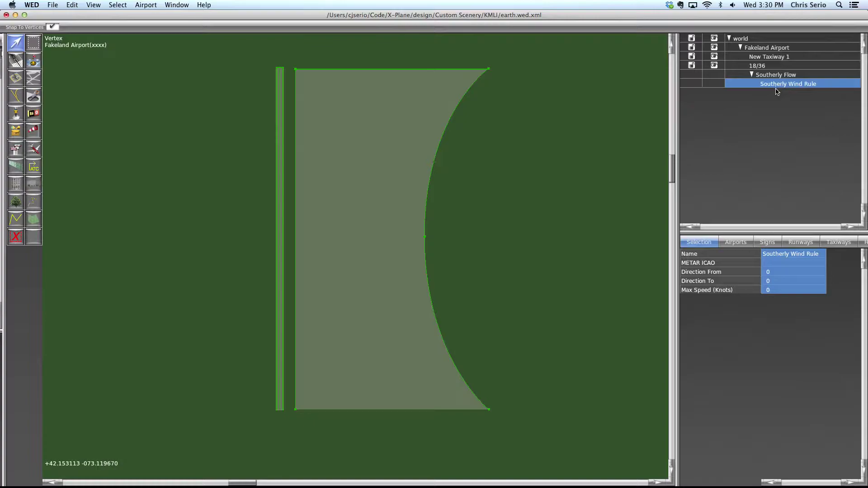
Give the wind rule METAR ICAO KFAK, a wind direction range from 090 to 270 and a max speed of 999 knots
{"action": "left_click", "coordinate": [778, 266]}
{"action": "type", "text": "KFAK"}
{"action": "key", "text": "Return"}
{"action": "left_click", "coordinate": [778, 273]}
{"action": "type", "text": "090"}
{"action": "key", "text": "Tab"}
{"action": "type", "text": "270"}
{"action": "key", "text": "Return"}
{"action": "left_click", "coordinate": [773, 291]}
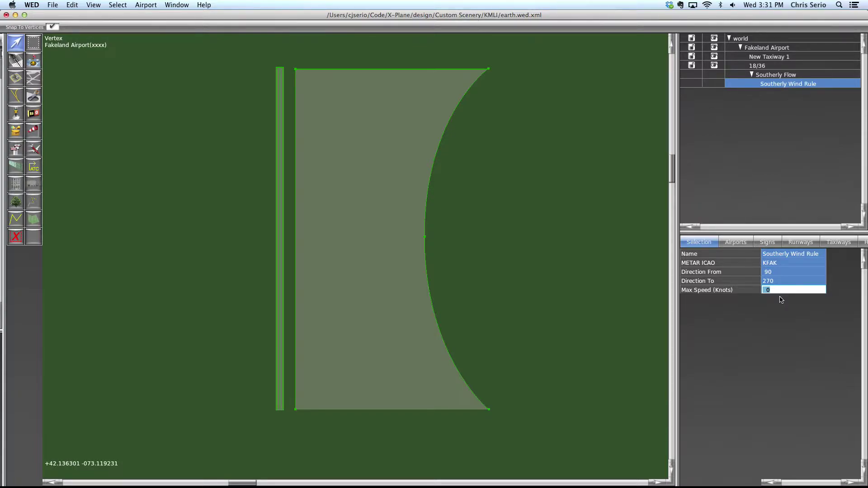
{"action": "type", "text": "999"}
{"action": "key", "text": "Return"}
Create a runway use under Southerly Flow and name it Runway 18 Use
{"action": "left_click", "coordinate": [780, 78]}
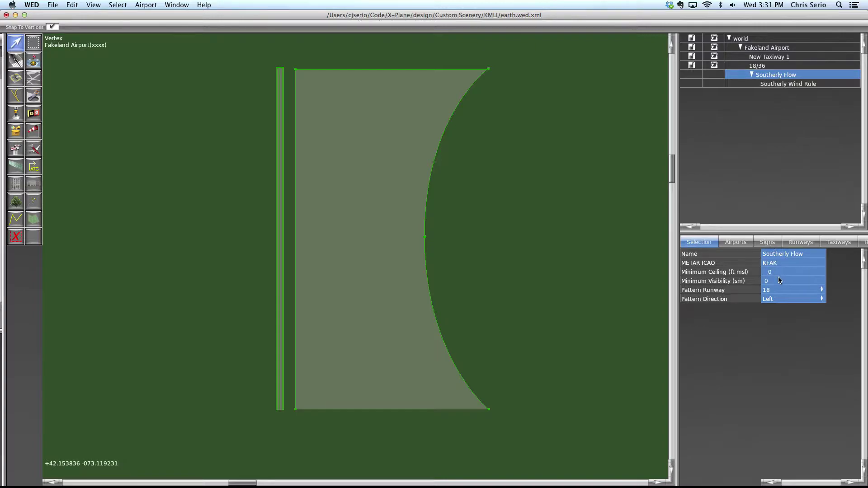
{"action": "left_click", "coordinate": [773, 85]}
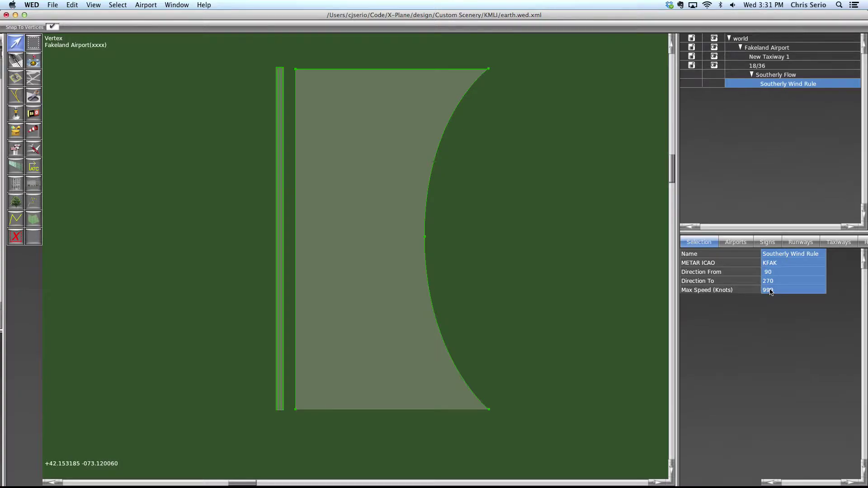
{"action": "left_click", "coordinate": [778, 76]}
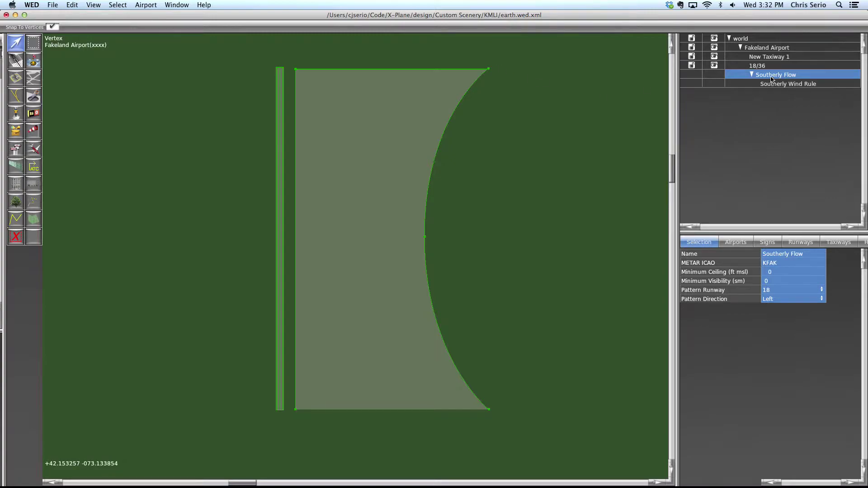
{"action": "left_click", "coordinate": [152, 5]}
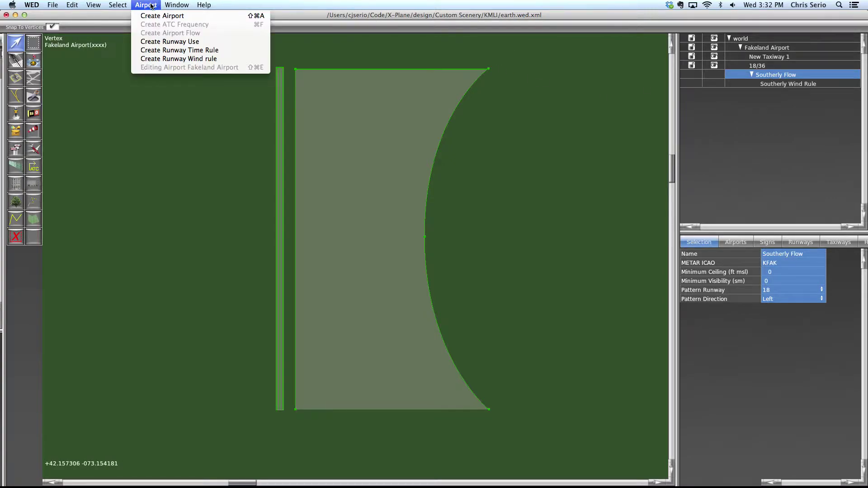
{"action": "left_click", "coordinate": [161, 42]}
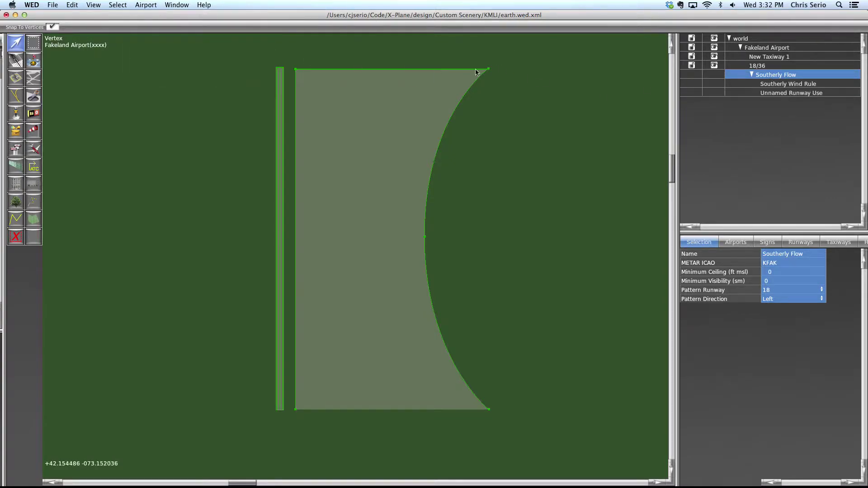
{"action": "left_click", "coordinate": [803, 92]}
{"action": "left_click", "coordinate": [799, 94]}
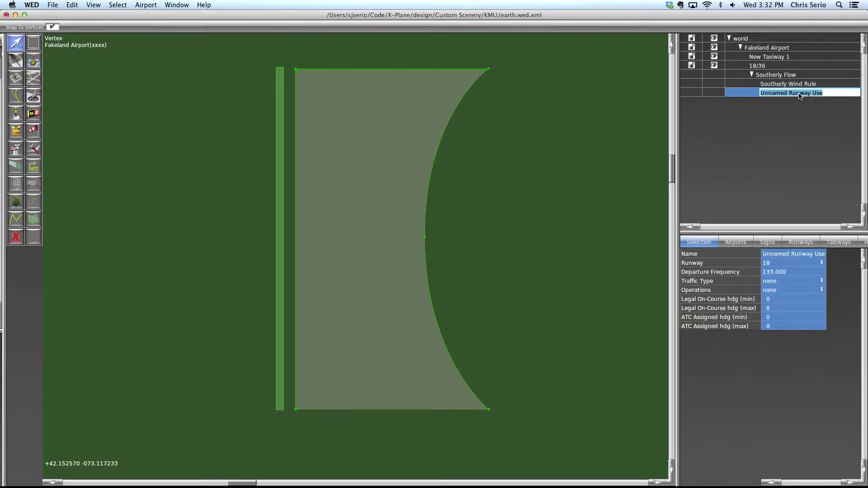
{"action": "type", "text": "Runway 18 Use"}
{"action": "key", "text": "Return"}
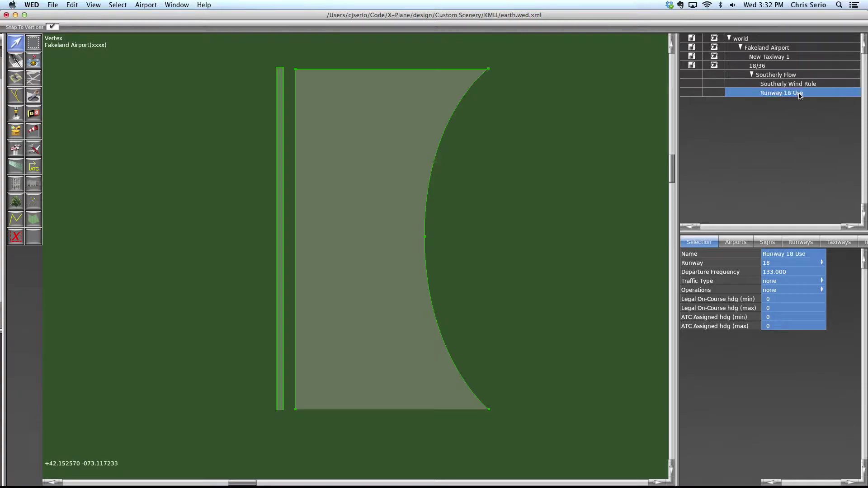
Assign runway 18 to the runway use and enable heavy jets, jets, turboprops, props and helicopters as traffic types
{"action": "left_click", "coordinate": [793, 262]}
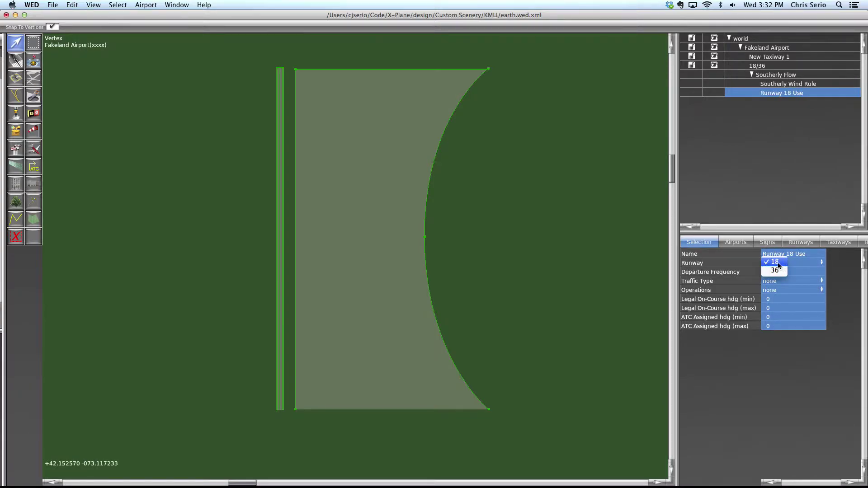
{"action": "left_click", "coordinate": [780, 264]}
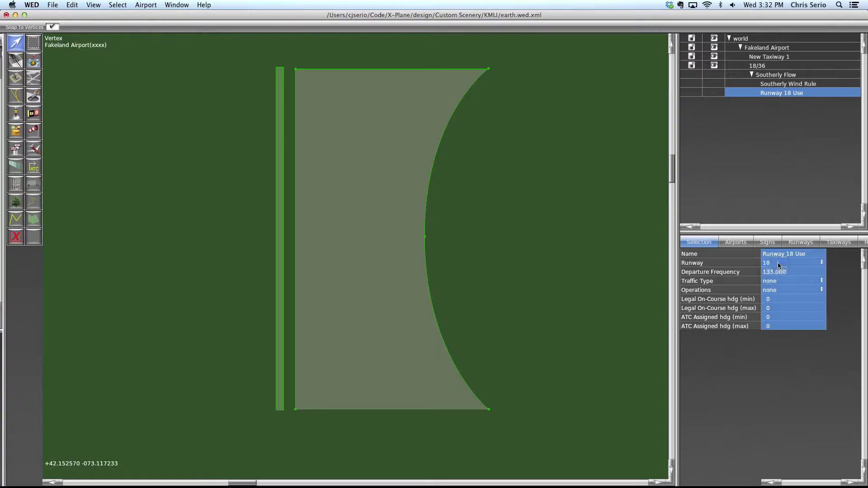
{"action": "left_click", "coordinate": [783, 286]}
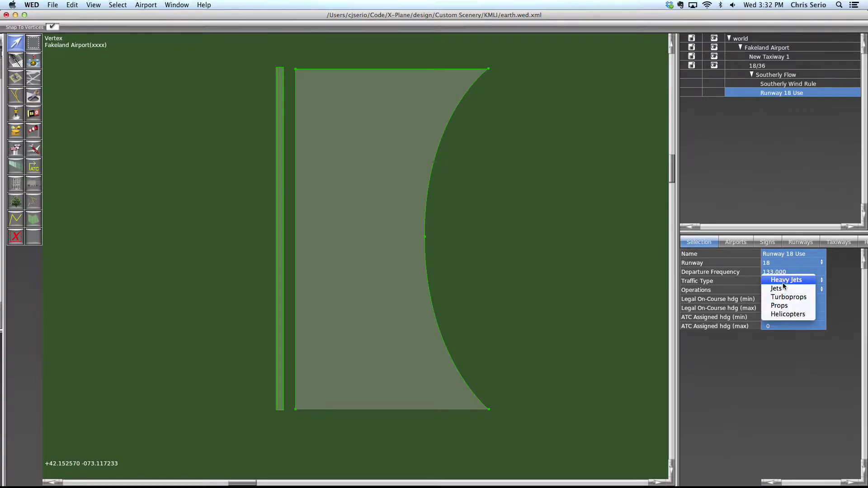
{"action": "left_click", "coordinate": [784, 285]}
{"action": "left_click", "coordinate": [784, 283]}
{"action": "left_click", "coordinate": [784, 281]}
{"action": "left_click", "coordinate": [784, 283]}
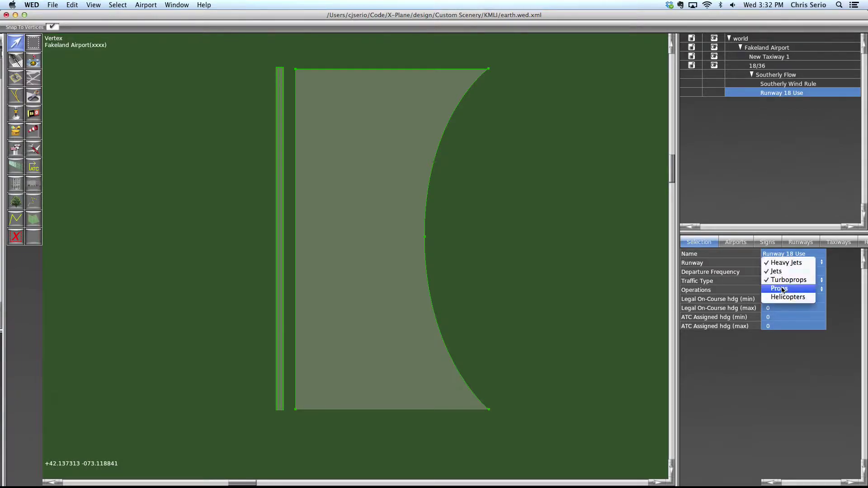
{"action": "left_click", "coordinate": [784, 289]}
{"action": "left_click", "coordinate": [783, 290]}
{"action": "left_click", "coordinate": [784, 291]}
{"action": "left_click", "coordinate": [785, 283]}
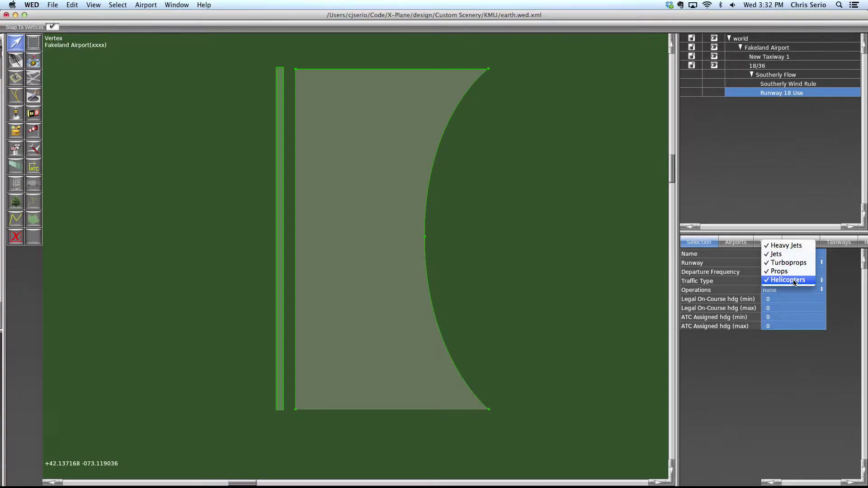
{"action": "left_click", "coordinate": [741, 284]}
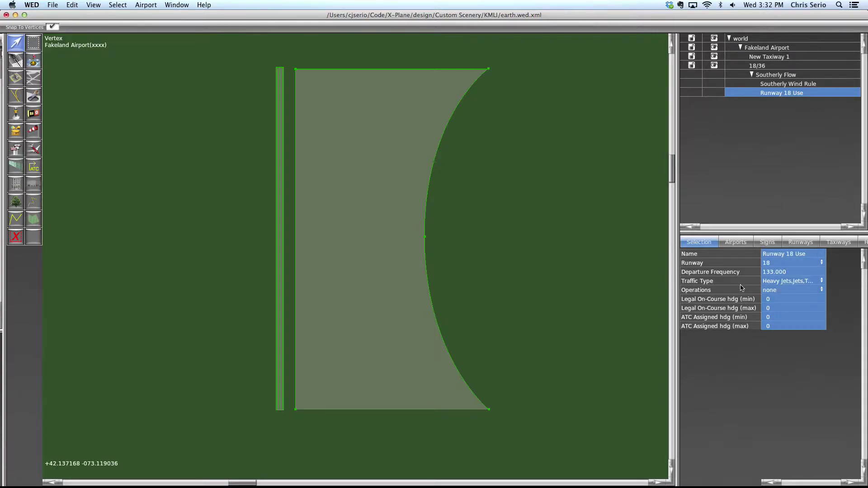
Enable both arrivals and departures as operations for Runway 18 Use
{"action": "left_click", "coordinate": [769, 292]}
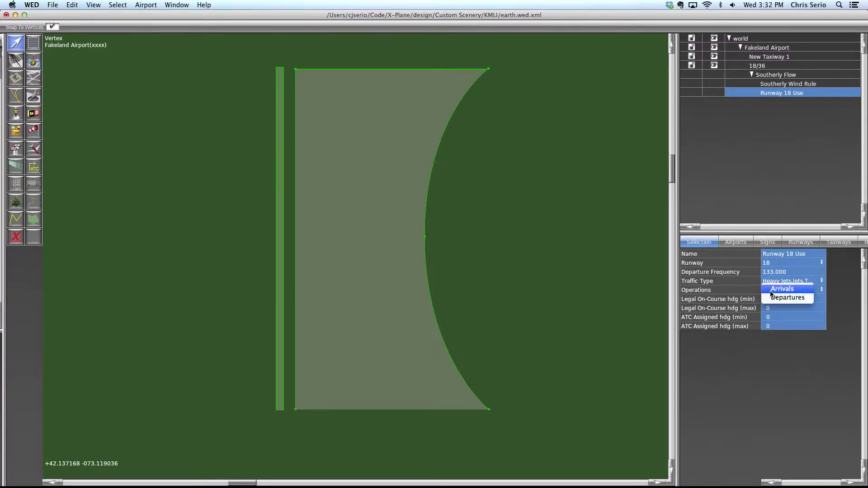
{"action": "left_click", "coordinate": [770, 293]}
{"action": "left_click", "coordinate": [770, 294]}
{"action": "left_click", "coordinate": [769, 294]}
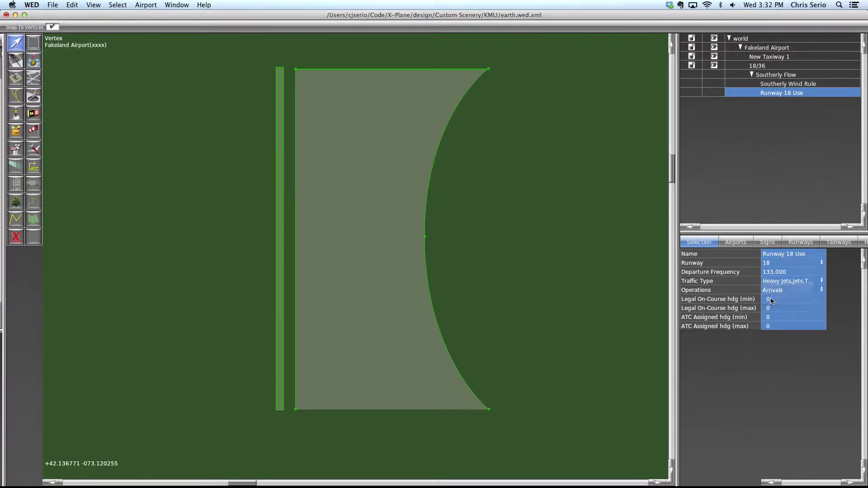
{"action": "left_click", "coordinate": [790, 282]}
{"action": "left_click", "coordinate": [747, 281]}
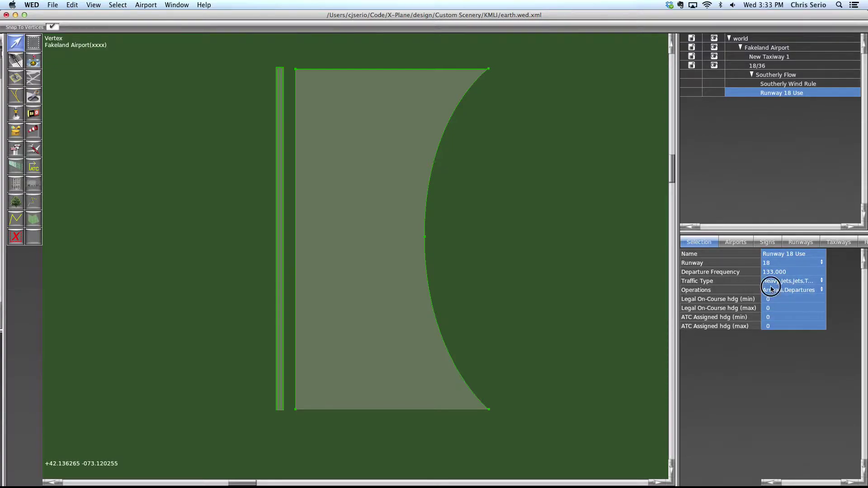
{"action": "left_click", "coordinate": [767, 289]}
{"action": "left_click", "coordinate": [763, 291]}
Review the settings of Southerly Flow, its wind rule, and the traffic types and operations of Runway 18 Use
{"action": "left_click", "coordinate": [792, 76]}
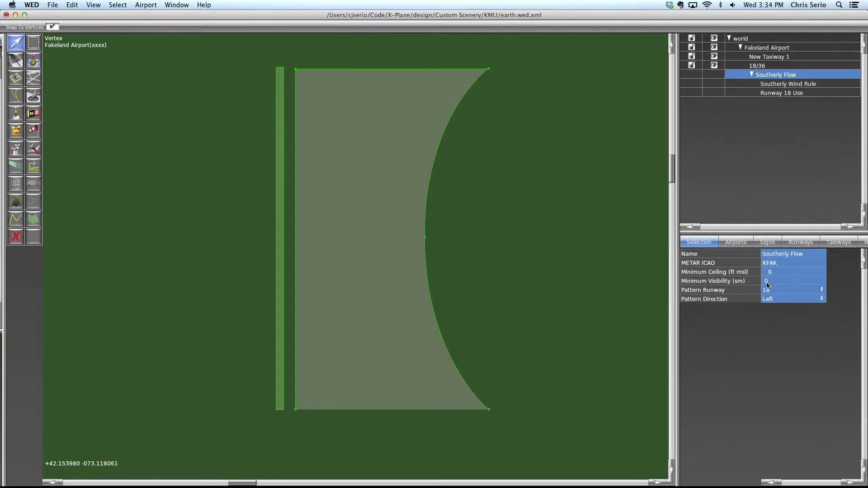
{"action": "left_click", "coordinate": [784, 87]}
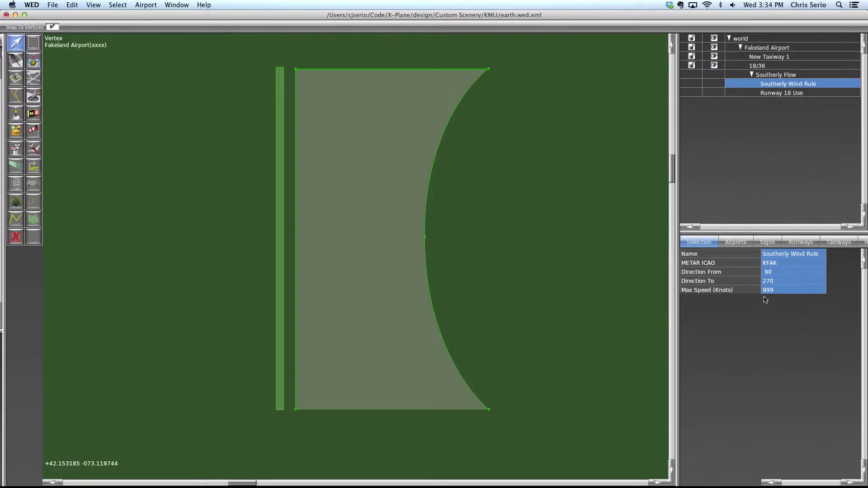
{"action": "left_click", "coordinate": [787, 76]}
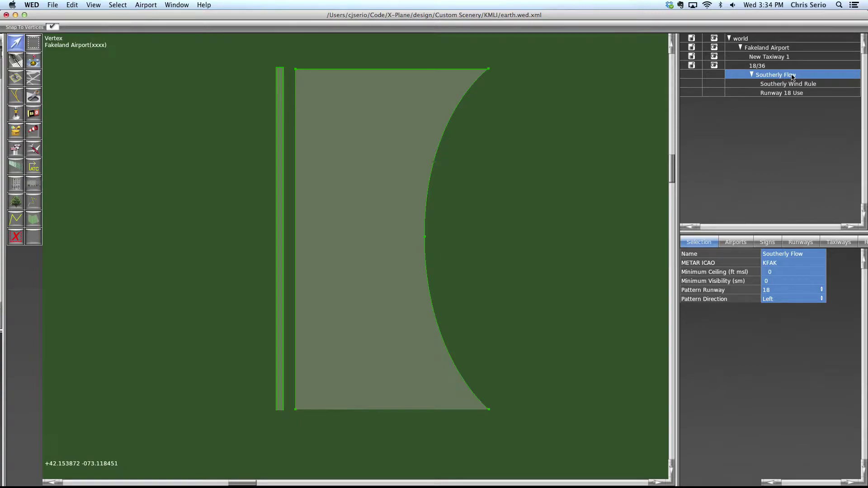
{"action": "left_click", "coordinate": [784, 94]}
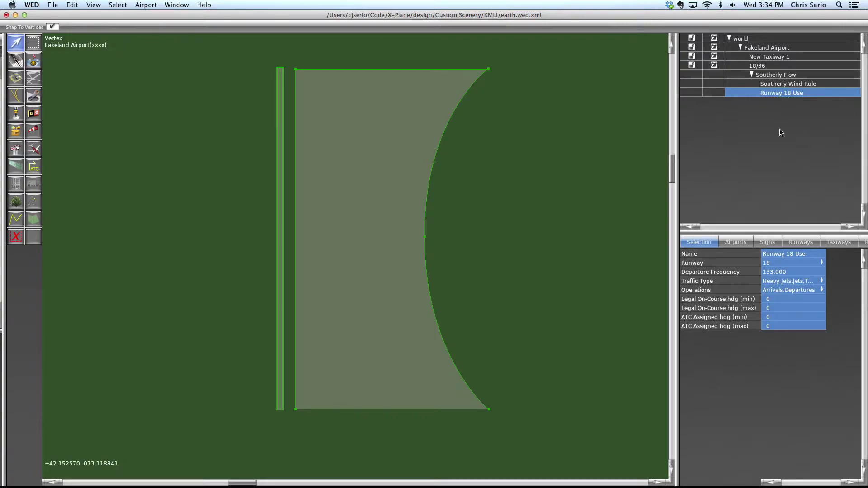
{"action": "left_click", "coordinate": [792, 281]}
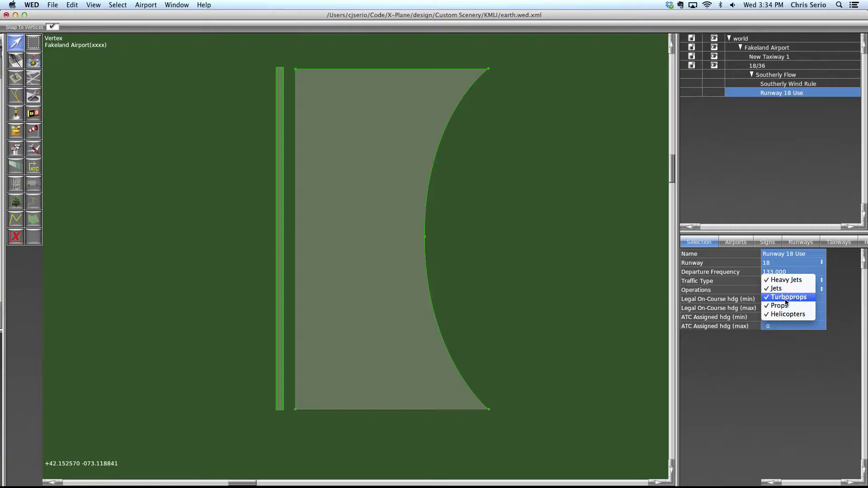
{"action": "left_click", "coordinate": [735, 295]}
{"action": "left_click", "coordinate": [785, 290]}
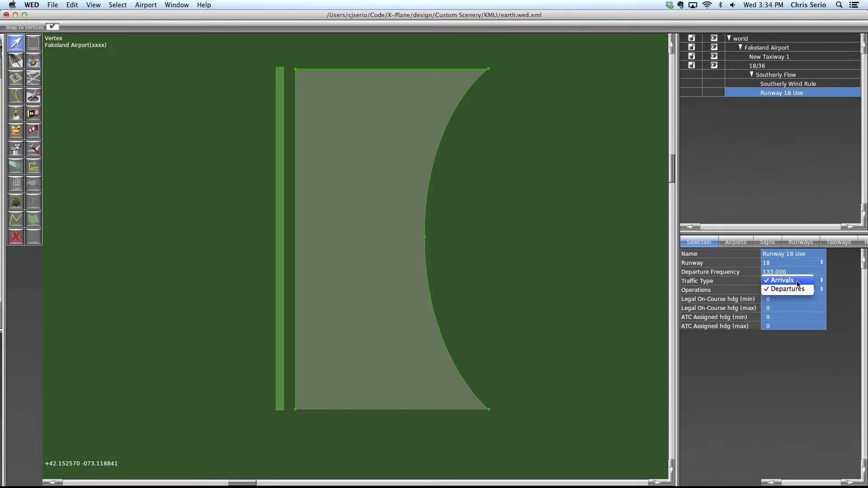
{"action": "left_click", "coordinate": [747, 295]}
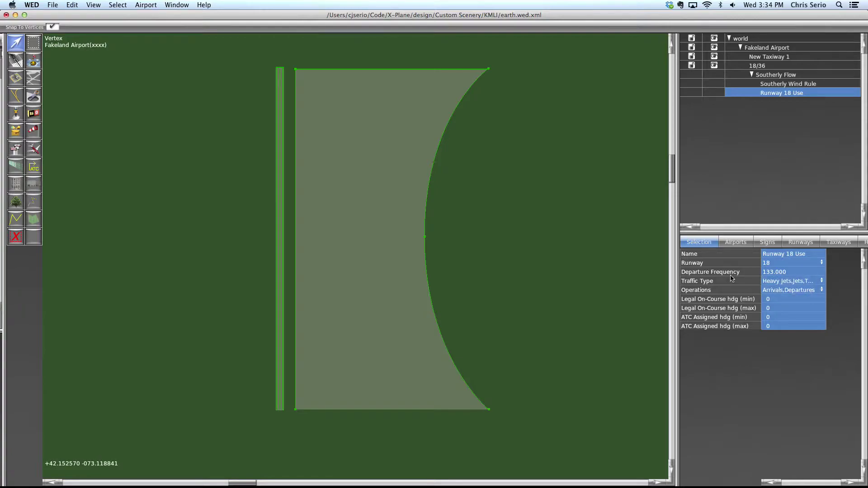
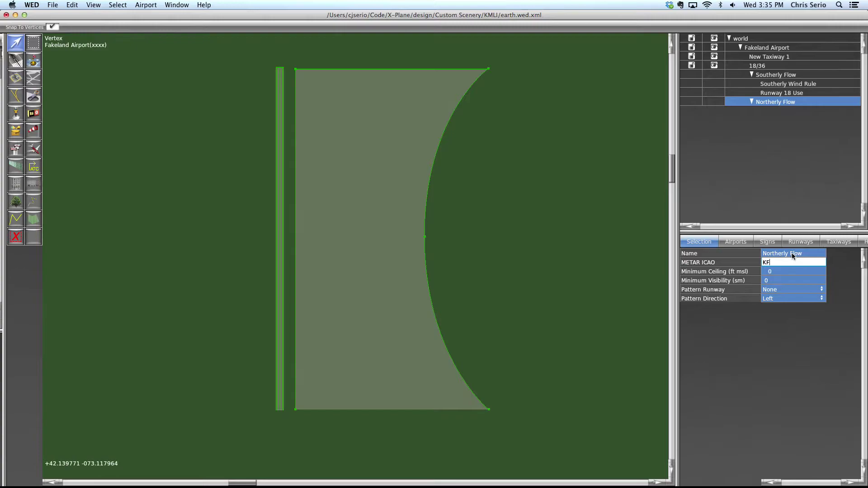
Give Northerly Flow METAR ICAO KFAK and pattern runway 36
{"action": "type", "text": "K"}
{"action": "key", "text": "Return"}
{"action": "left_click", "coordinate": [772, 273]}
{"action": "key", "text": "Return"}
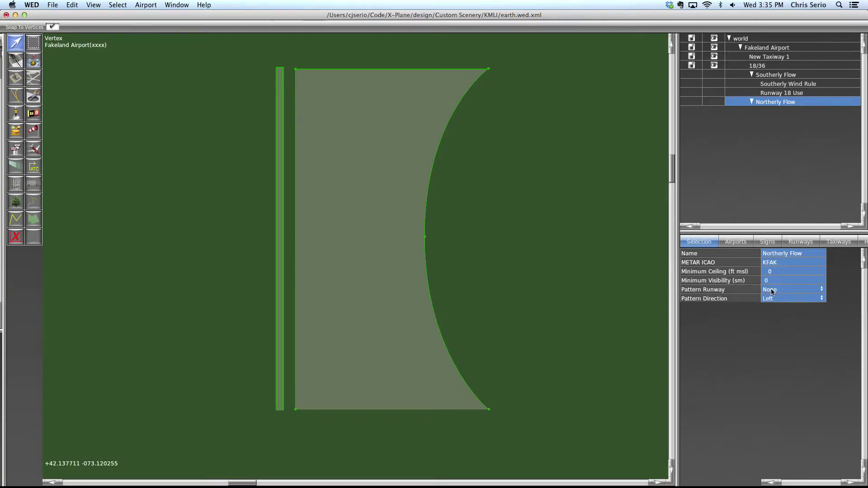
{"action": "left_click", "coordinate": [772, 292]}
{"action": "left_click", "coordinate": [773, 306]}
Create a runway use under Northerly Flow and name it Runway 36 Use
{"action": "left_click", "coordinate": [148, 4]}
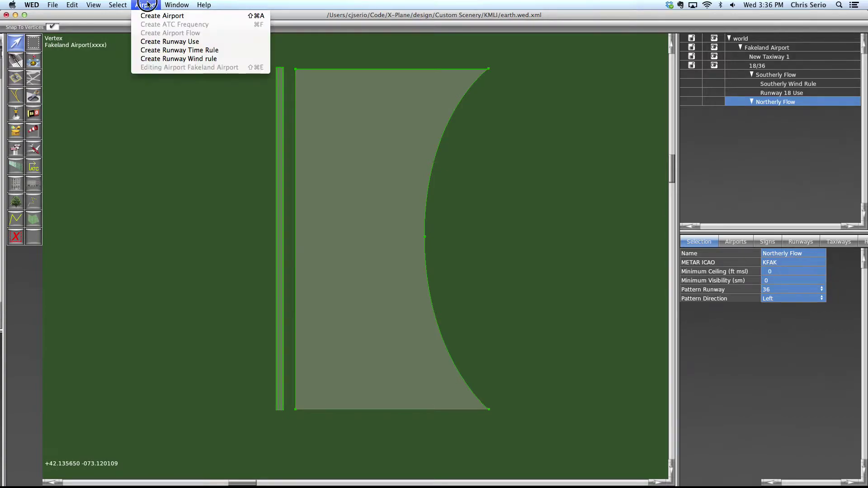
{"action": "left_click", "coordinate": [167, 41]}
{"action": "left_click", "coordinate": [775, 114]}
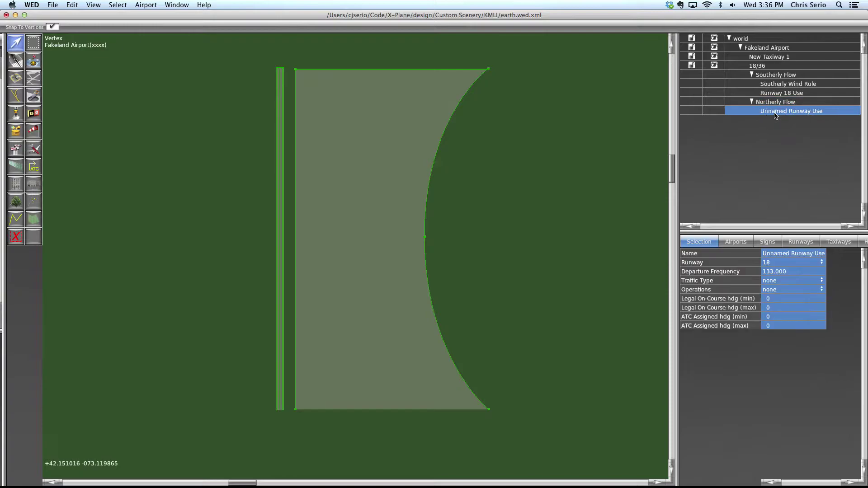
{"action": "left_click", "coordinate": [775, 114]}
{"action": "type", "text": "Runway "}
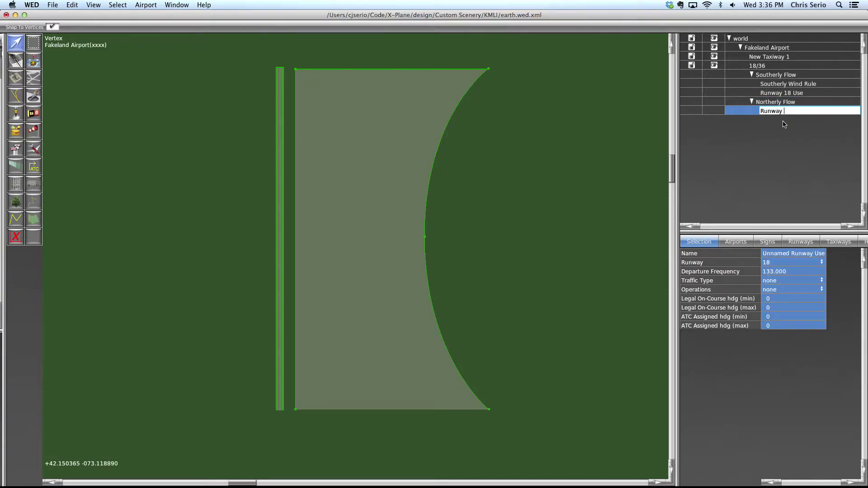
{"action": "type", "text": "36 Use"}
{"action": "key", "text": "Return"}
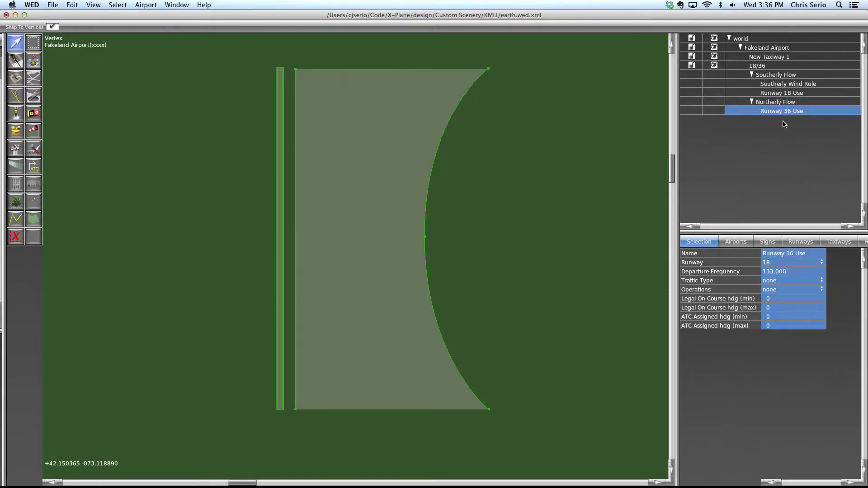
Assign runway 36 to Runway 36 Use and enable heavy jets, jets, turboprops, props and helicopters as traffic types
{"action": "left_click", "coordinate": [786, 263]}
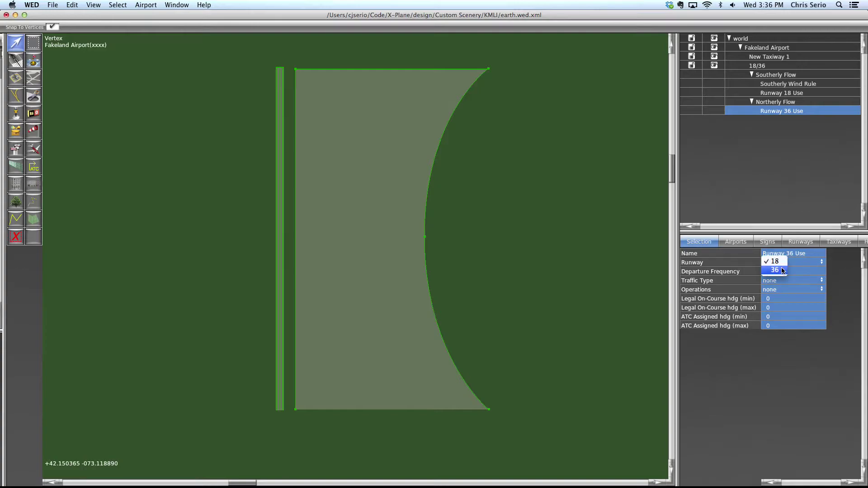
{"action": "left_click", "coordinate": [783, 270]}
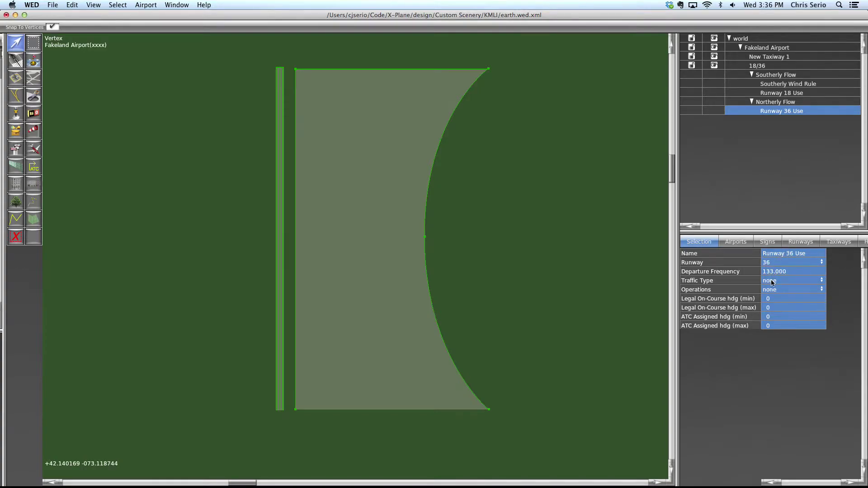
{"action": "left_click", "coordinate": [772, 282]}
{"action": "left_click", "coordinate": [773, 276]}
{"action": "left_click", "coordinate": [773, 281]}
{"action": "left_click", "coordinate": [773, 278]}
{"action": "left_click", "coordinate": [773, 284]}
{"action": "left_click", "coordinate": [773, 287]}
{"action": "left_click", "coordinate": [774, 284]}
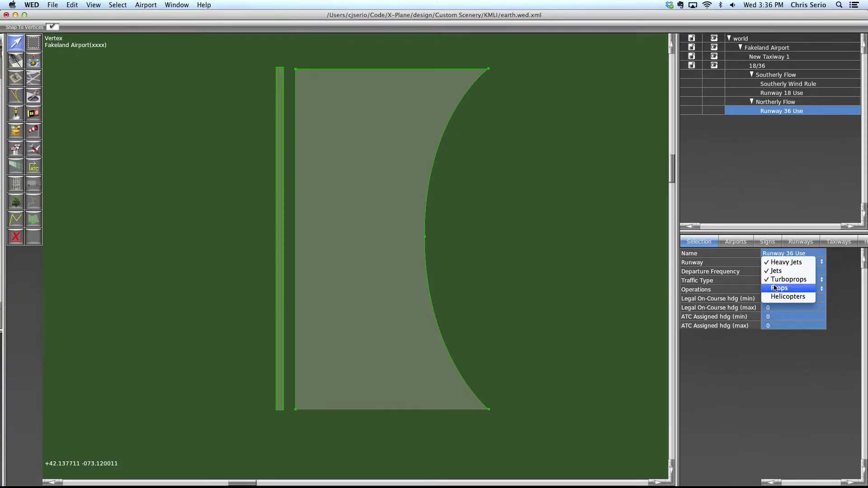
{"action": "left_click", "coordinate": [774, 287]}
{"action": "left_click", "coordinate": [774, 285]}
{"action": "left_click", "coordinate": [774, 291]}
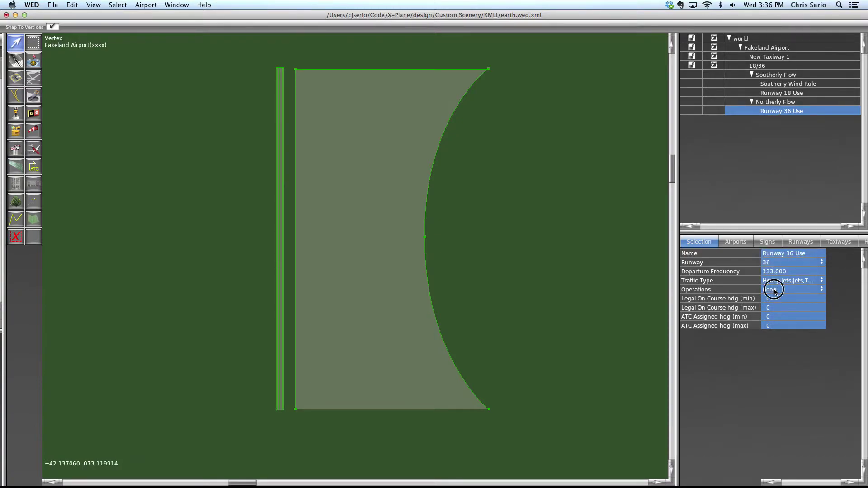
Enable both arrivals and departures as operations for Runway 36 Use
{"action": "left_click", "coordinate": [774, 290]}
{"action": "left_click", "coordinate": [774, 291]}
{"action": "left_click", "coordinate": [775, 291]}
{"action": "left_click", "coordinate": [775, 295]}
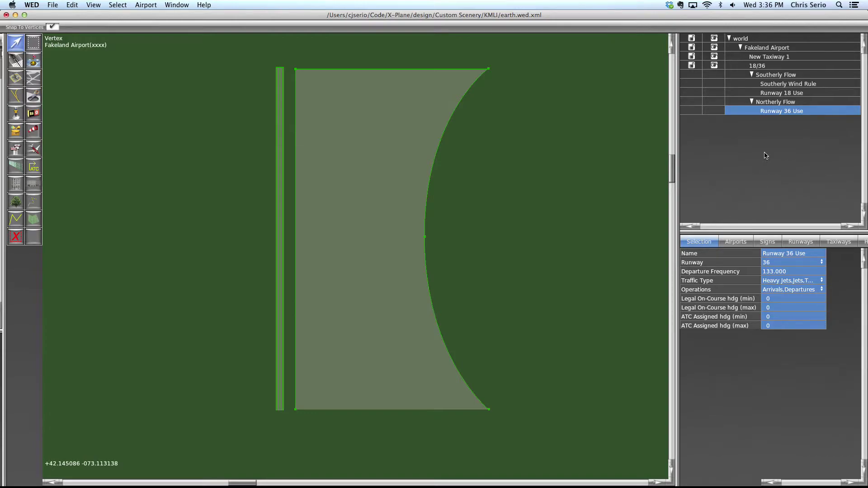
Review the settings of both flows, the Southerly Wind Rule, and the traffic types and operations of Runway 36 Use
{"action": "left_click", "coordinate": [777, 103]}
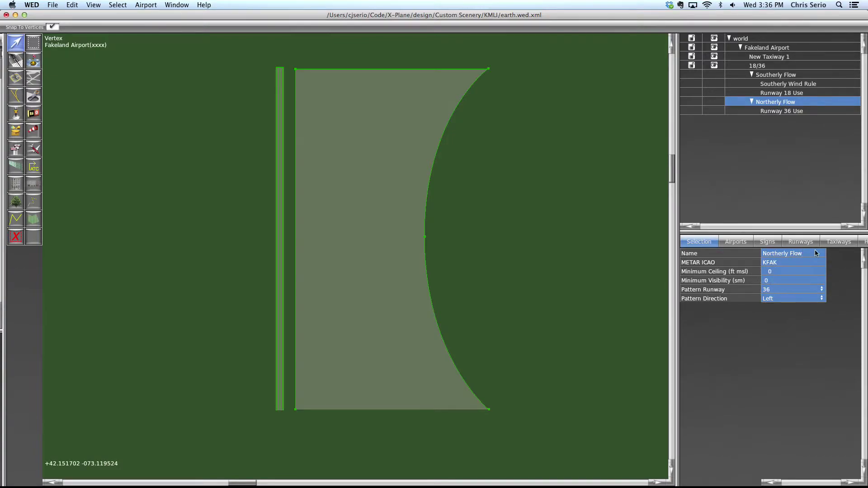
{"action": "left_click", "coordinate": [784, 77]}
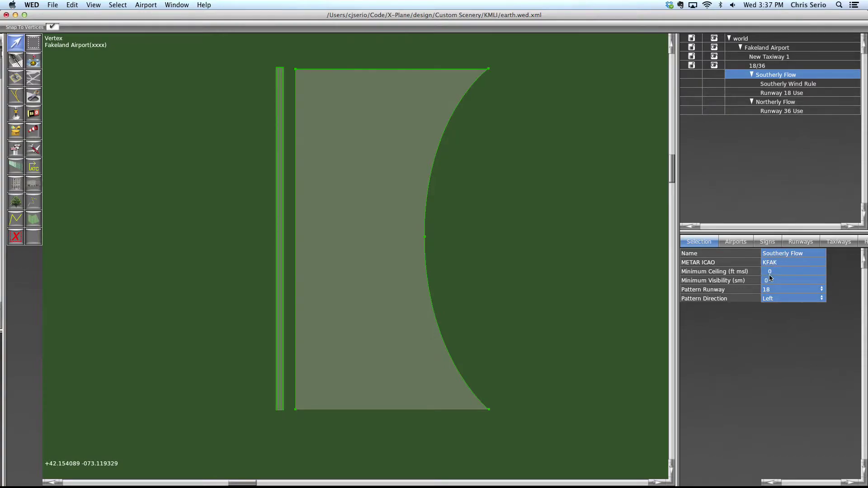
{"action": "left_click", "coordinate": [772, 85]}
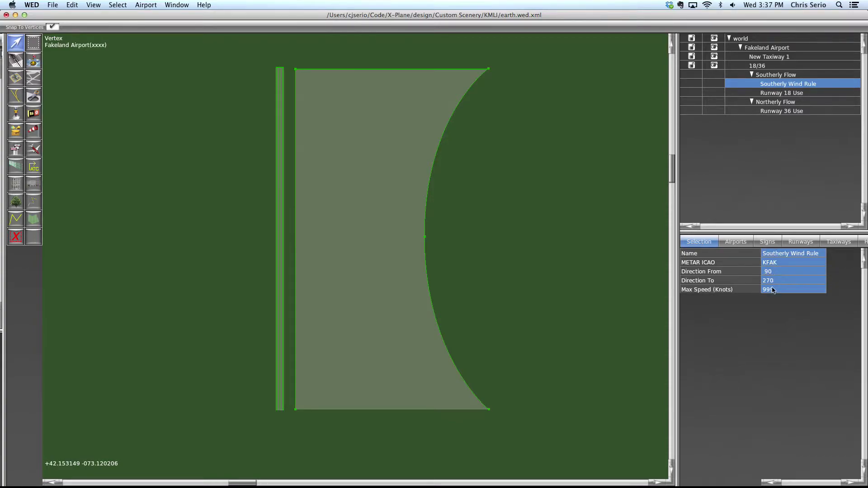
{"action": "left_click", "coordinate": [768, 76]}
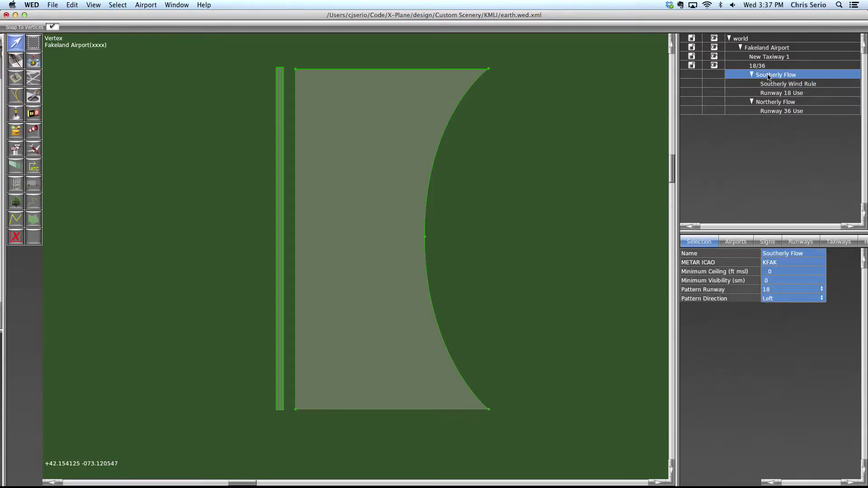
{"action": "left_click", "coordinate": [771, 103]}
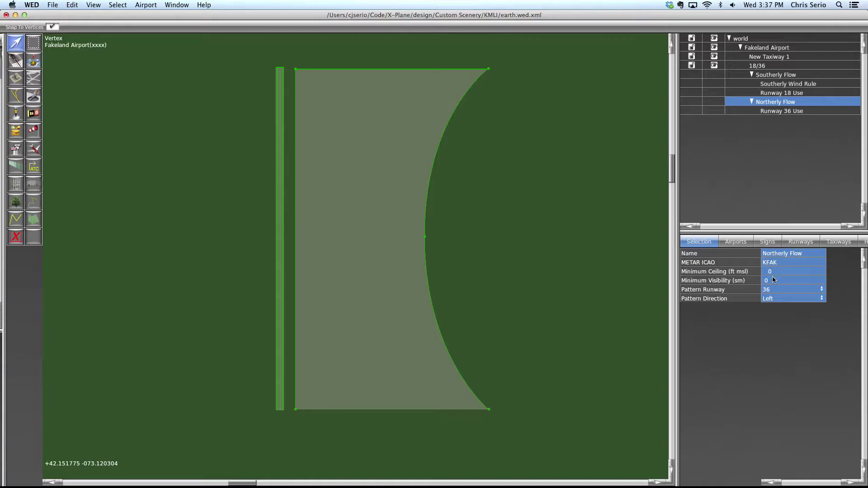
{"action": "left_click", "coordinate": [794, 112]}
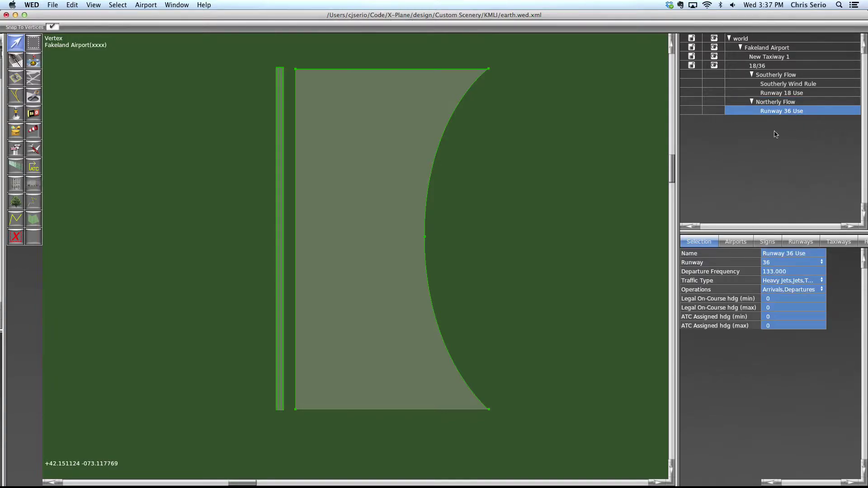
{"action": "left_click", "coordinate": [777, 103]}
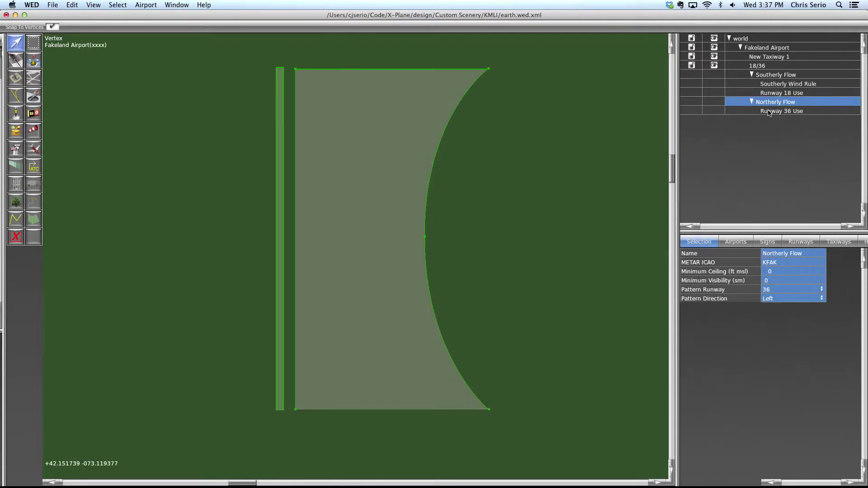
{"action": "left_click", "coordinate": [769, 113]}
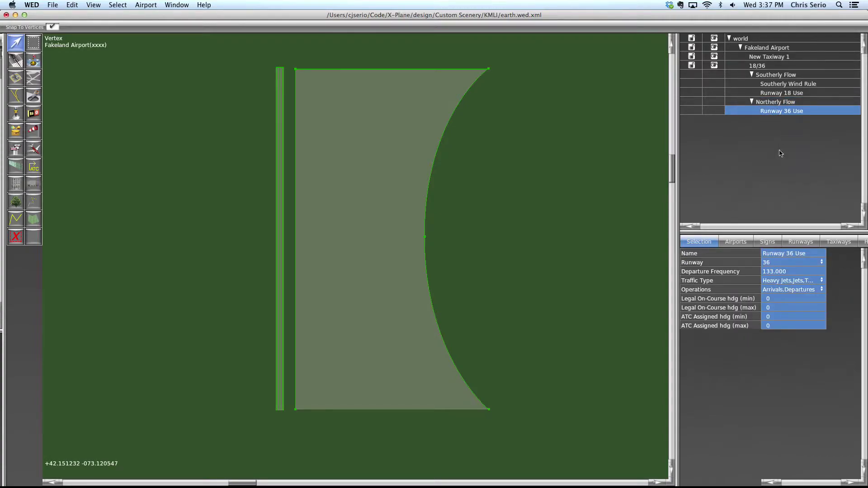
{"action": "left_click", "coordinate": [775, 280]}
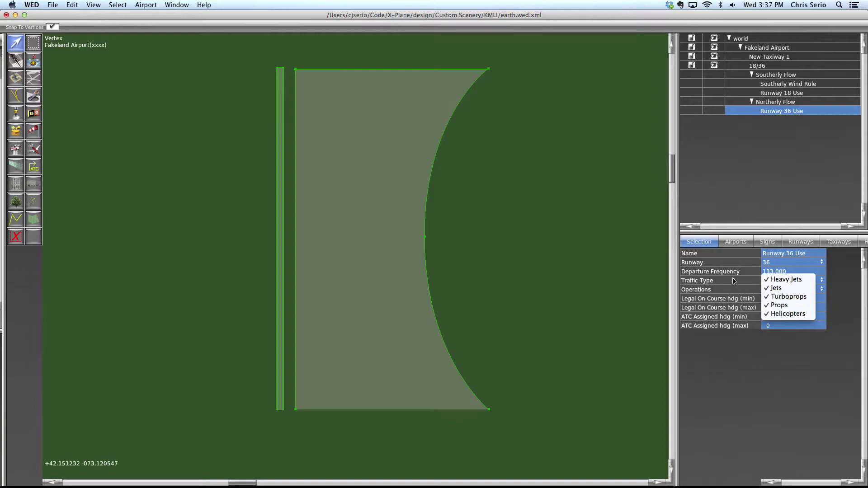
{"action": "left_click", "coordinate": [732, 286]}
{"action": "left_click", "coordinate": [788, 290]}
{"action": "left_click", "coordinate": [751, 289]}
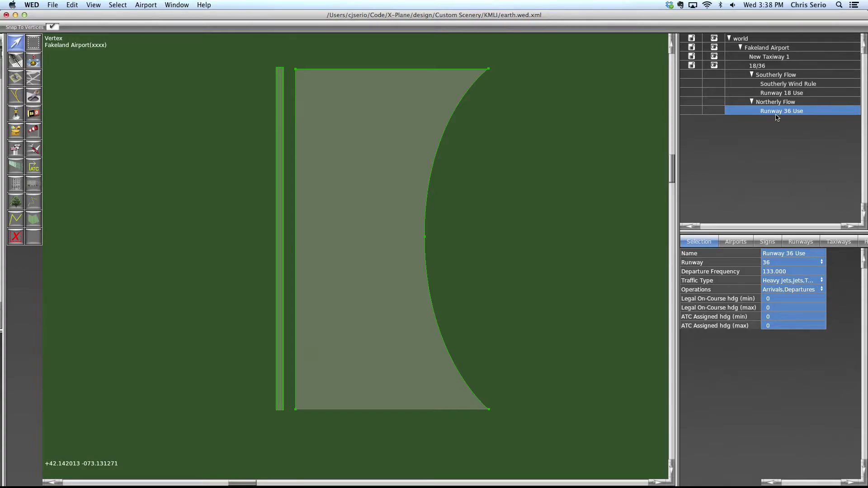
{"action": "left_click", "coordinate": [771, 103]}
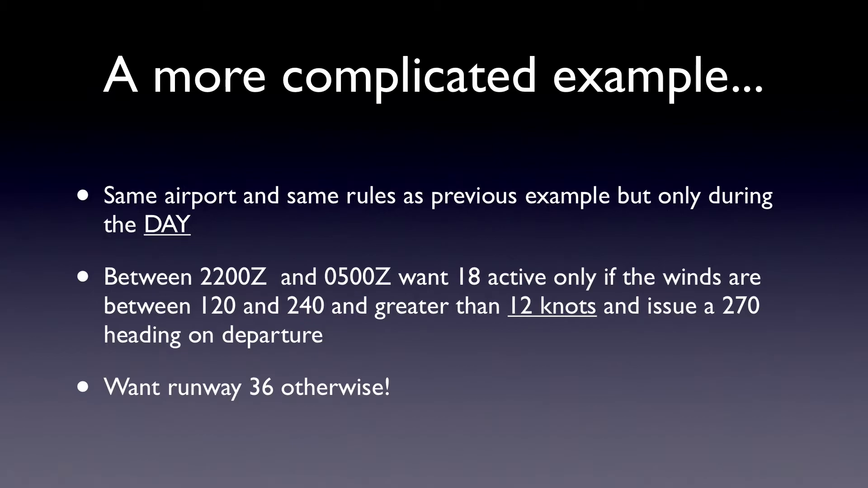
Rename the Southerly Flow to Southerly Flow Day
{"action": "key", "text": "Escape"}
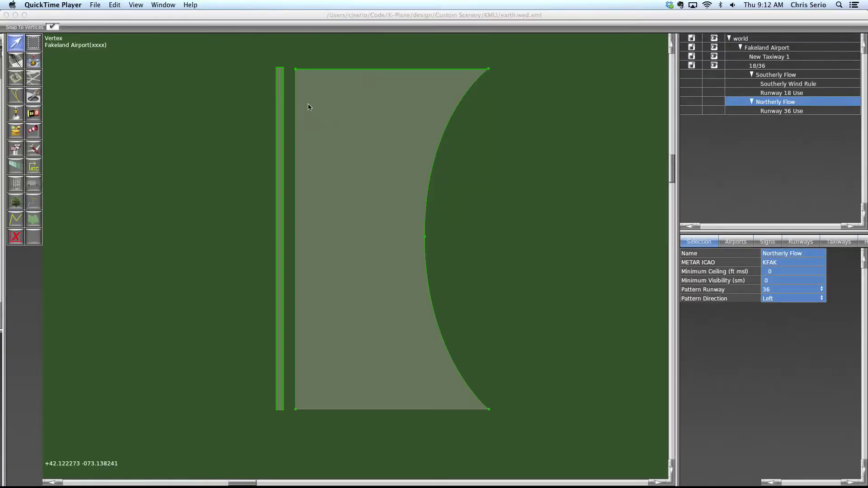
{"action": "left_click", "coordinate": [764, 77]}
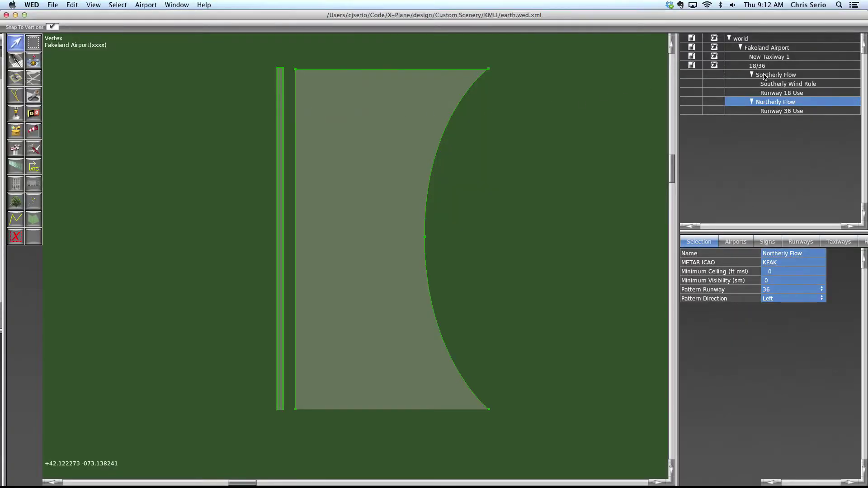
{"action": "left_click", "coordinate": [765, 78]}
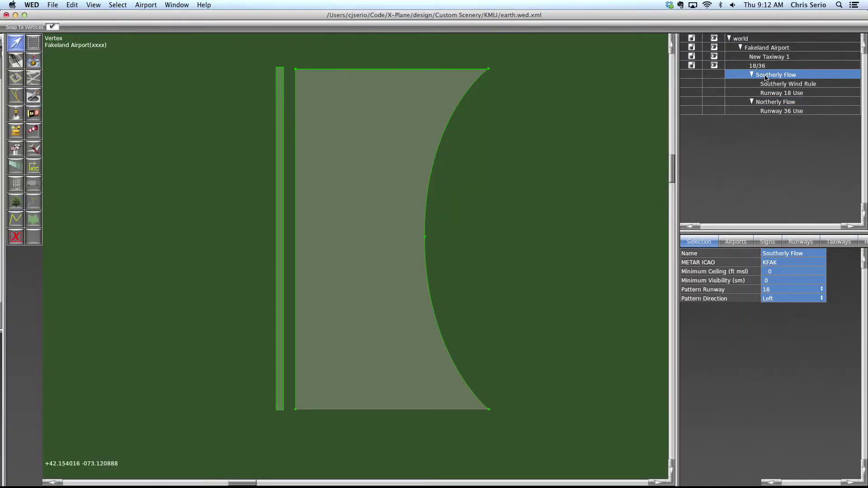
{"action": "left_click", "coordinate": [778, 103]}
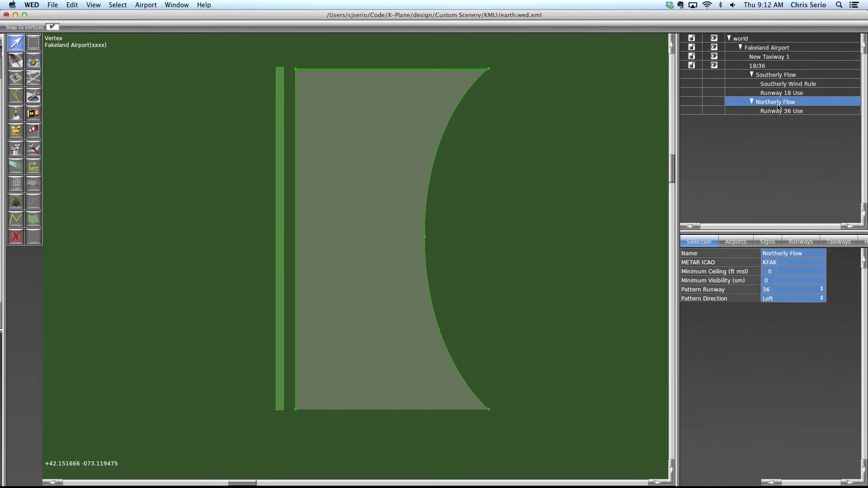
{"action": "left_click", "coordinate": [785, 77]}
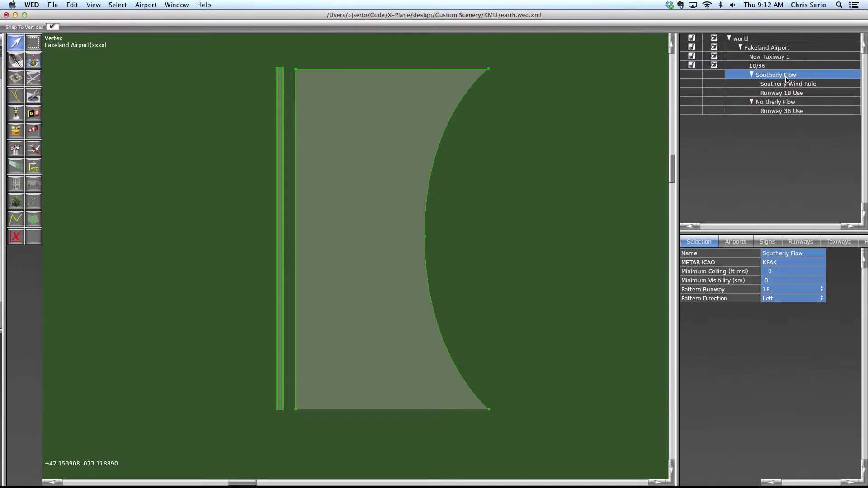
{"action": "left_click", "coordinate": [787, 78]}
{"action": "key", "text": "Right"}
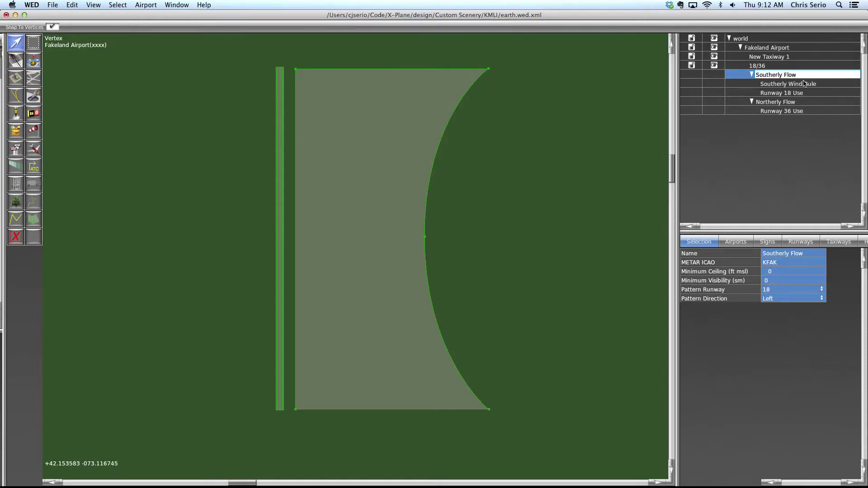
{"action": "type", "text": "Day"}
{"action": "key", "text": "Return"}
Rename the Northerly Flow to Northerly Flow Day
{"action": "left_click", "coordinate": [794, 103]}
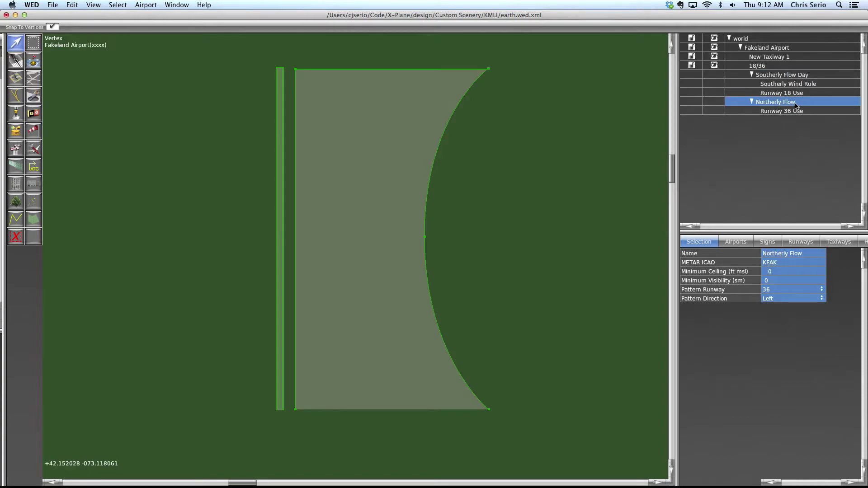
{"action": "left_click", "coordinate": [797, 104]}
{"action": "key", "text": "Right"}
{"action": "type", "text": "Day"}
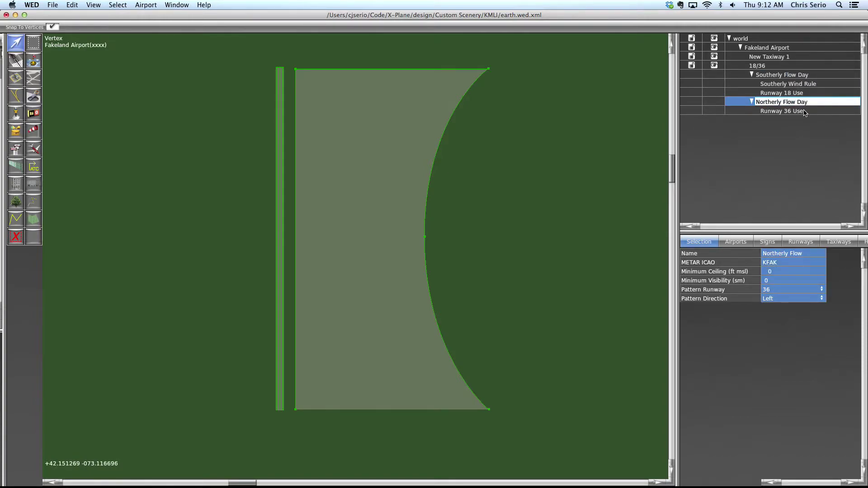
{"action": "key", "text": "Return"}
Create a runway time rule under Southerly Flow Day and name it Day Time Rule
{"action": "left_click", "coordinate": [793, 76]}
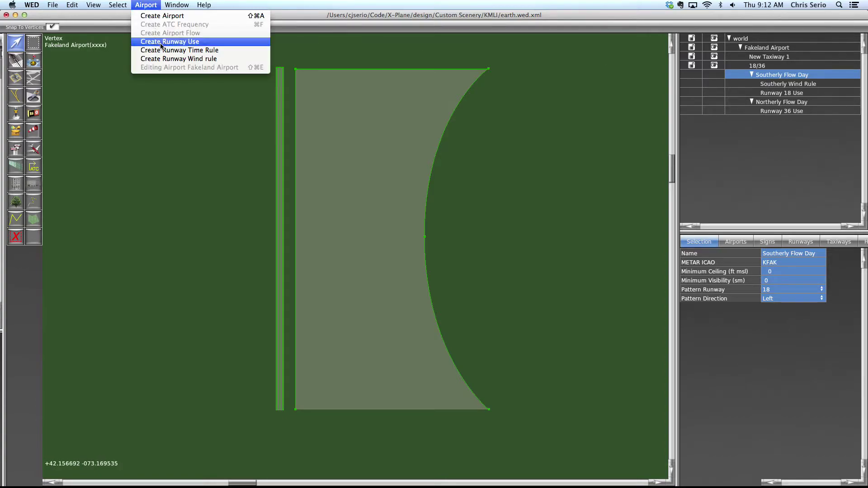
{"action": "left_click", "coordinate": [162, 50]}
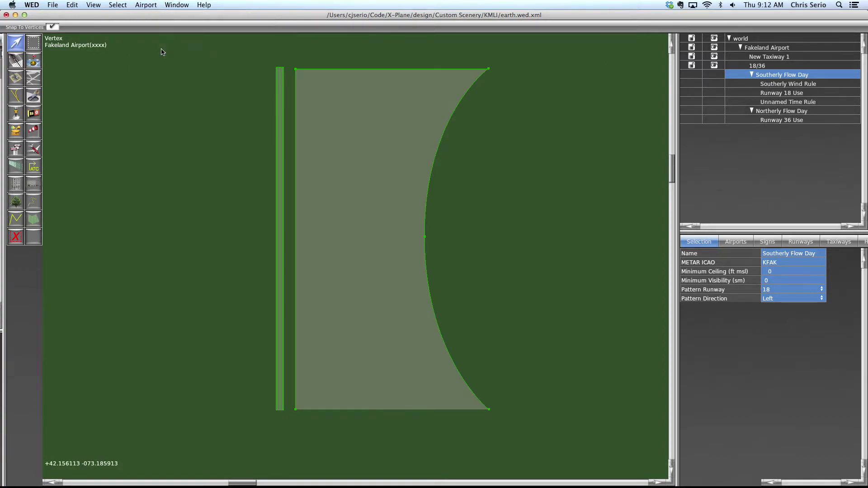
{"action": "left_click", "coordinate": [791, 104]}
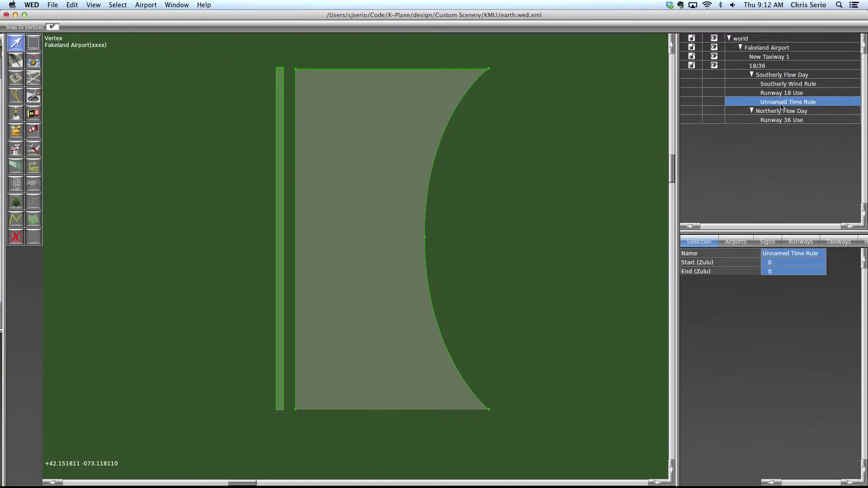
{"action": "left_click", "coordinate": [782, 106]}
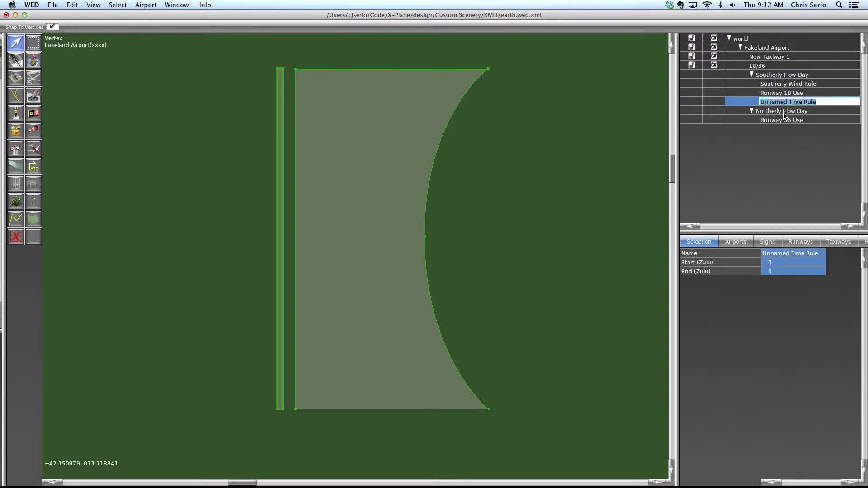
{"action": "type", "text": "Day Time Ru"}
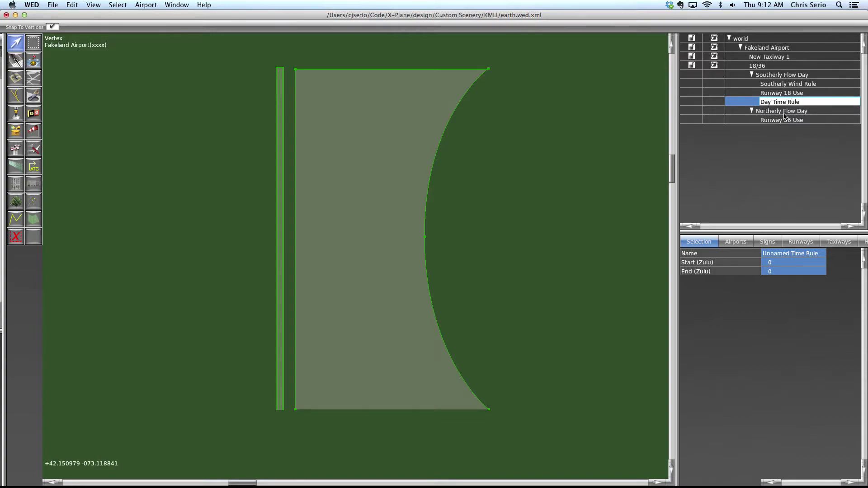
{"action": "key", "text": "Return"}
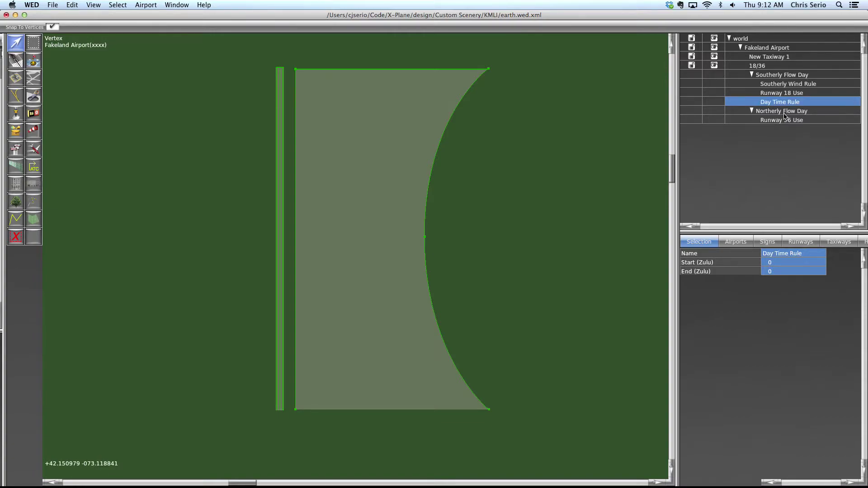
Set the Day Time Rule of Southerly Flow Day to start at 0500 Zulu and end at 2200 Zulu
{"action": "left_click", "coordinate": [776, 264]}
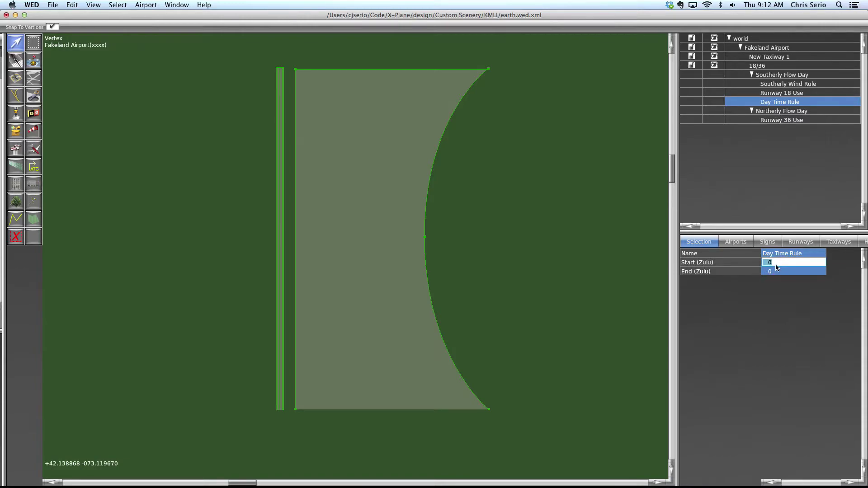
{"action": "type", "text": "0500"}
{"action": "key", "text": "Return"}
{"action": "left_click", "coordinate": [790, 271]}
{"action": "type", "text": "2200"}
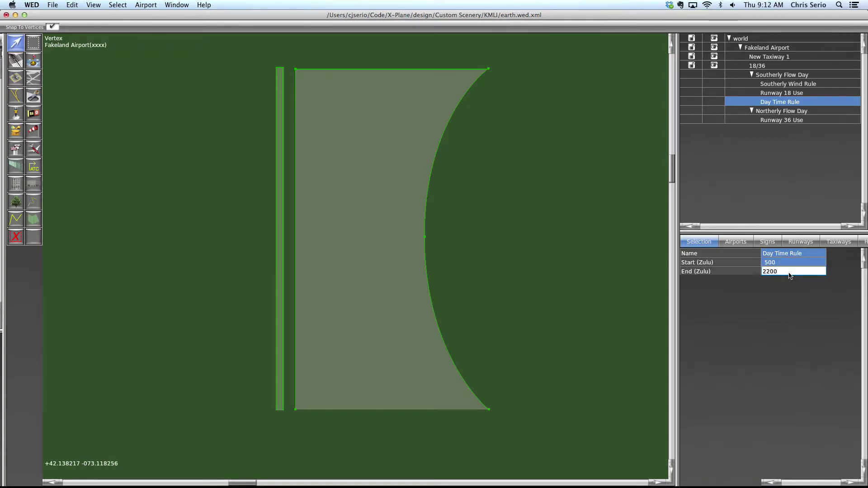
{"action": "key", "text": "Return"}
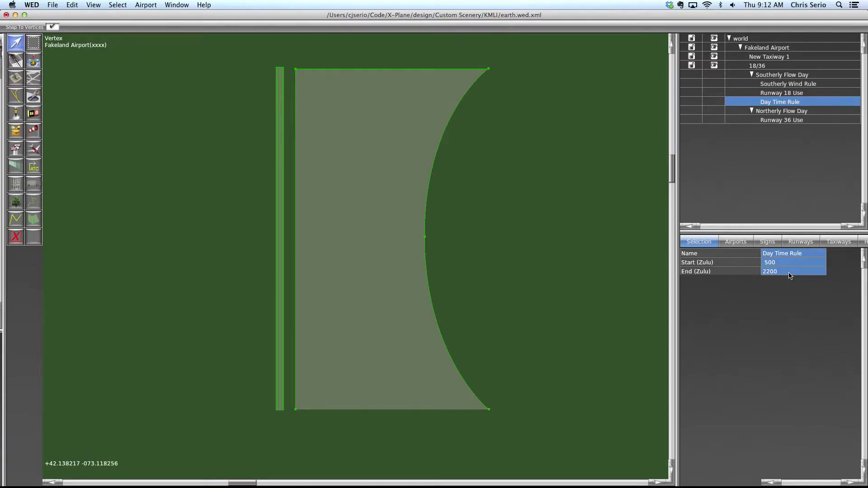
Create a runway time rule under Northerly Flow Day and name it Day Time Rule
{"action": "left_click", "coordinate": [798, 112]}
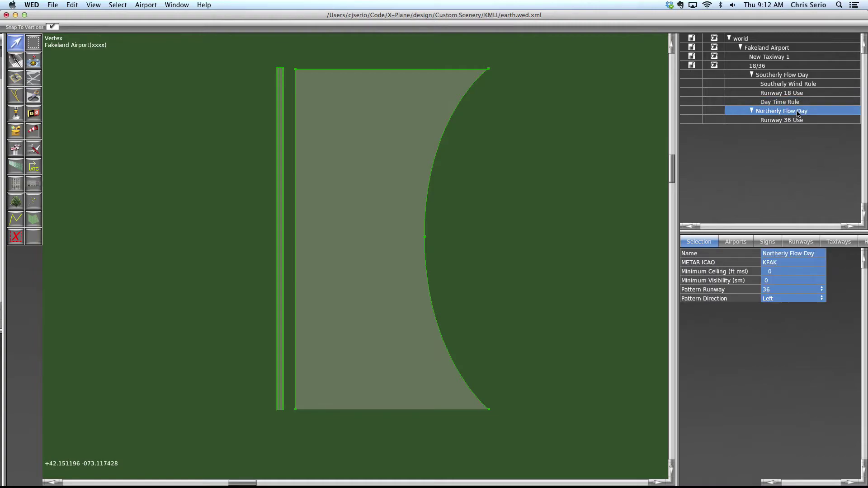
{"action": "left_click", "coordinate": [153, 6]}
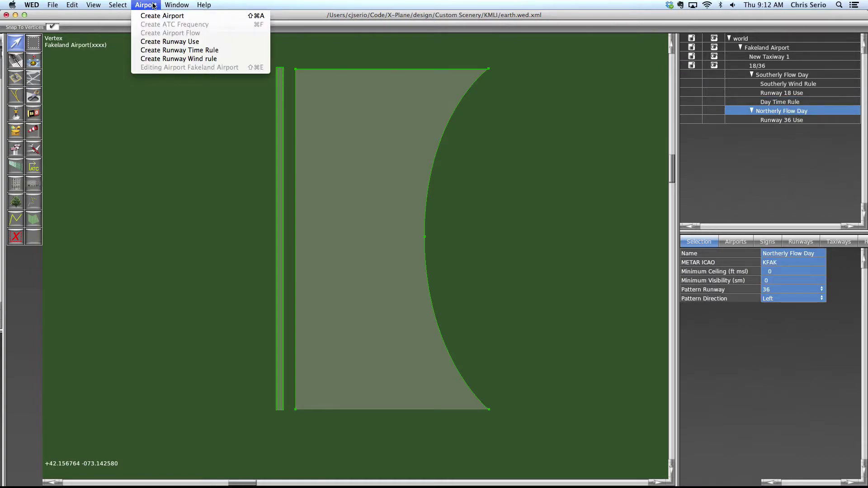
{"action": "left_click", "coordinate": [179, 50]}
{"action": "left_click", "coordinate": [786, 133]}
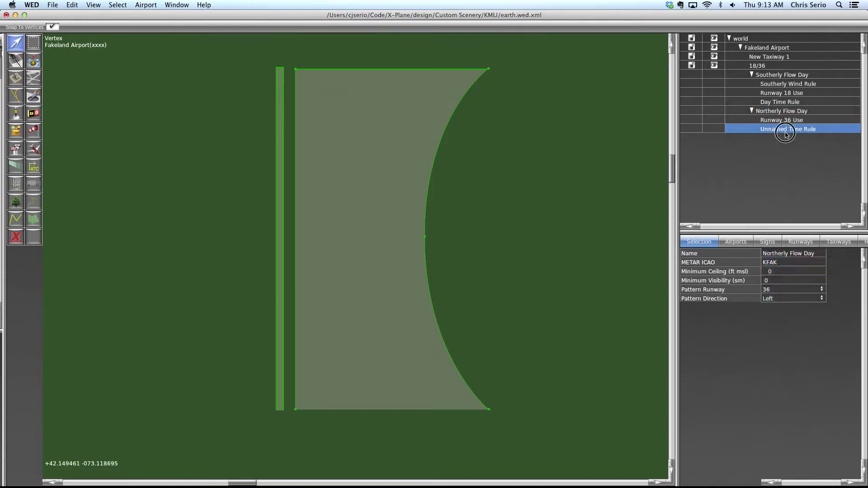
{"action": "left_click", "coordinate": [785, 132]}
{"action": "type", "text": "Day"}
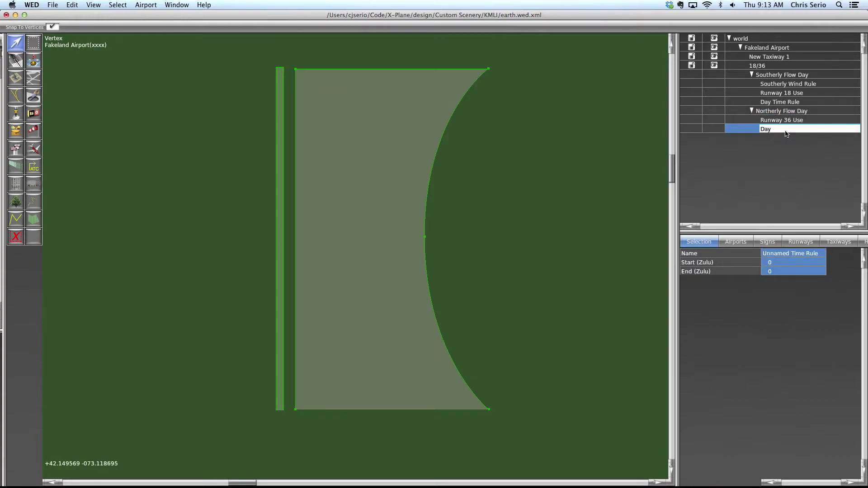
{"action": "type", "text": " Time Rule"}
{"action": "key", "text": "Return"}
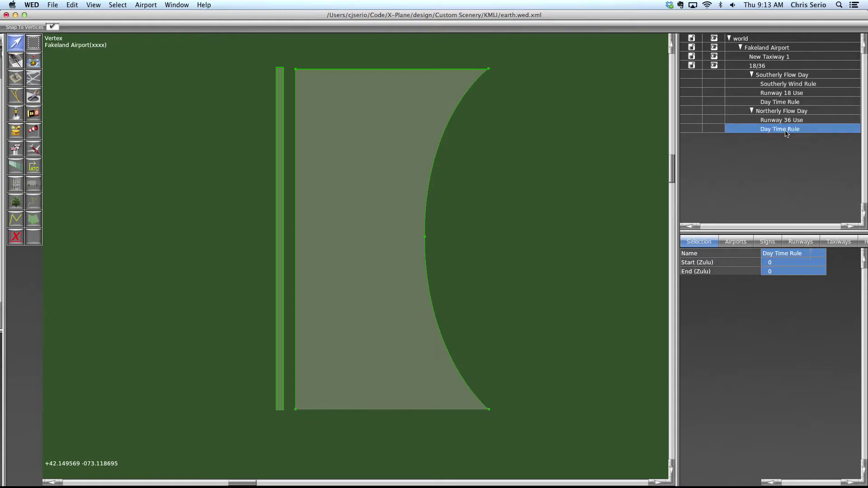
Set the Day Time Rule of Northerly Flow Day to start at 500 Zulu and end at 2200 Zulu
{"action": "left_click", "coordinate": [783, 262]}
{"action": "type", "text": "500"}
{"action": "key", "text": "Return"}
{"action": "left_click", "coordinate": [777, 271]}
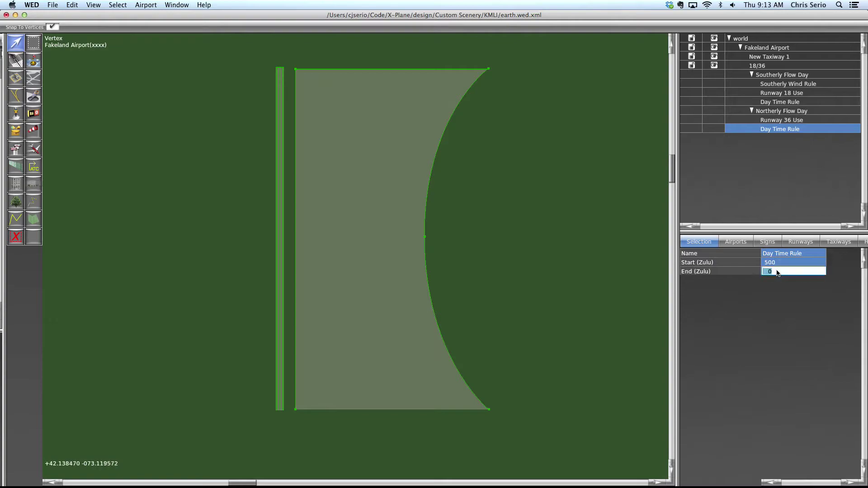
{"action": "type", "text": "2200"}
{"action": "key", "text": "Return"}
Review the settings and time rules of both daytime flows, and the written requirements for the more complicated example
{"action": "left_click", "coordinate": [808, 104]}
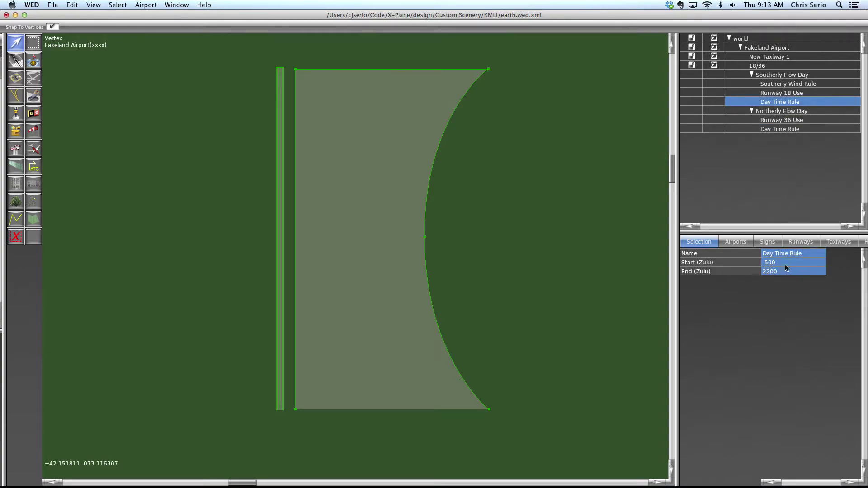
{"action": "left_click", "coordinate": [786, 76]}
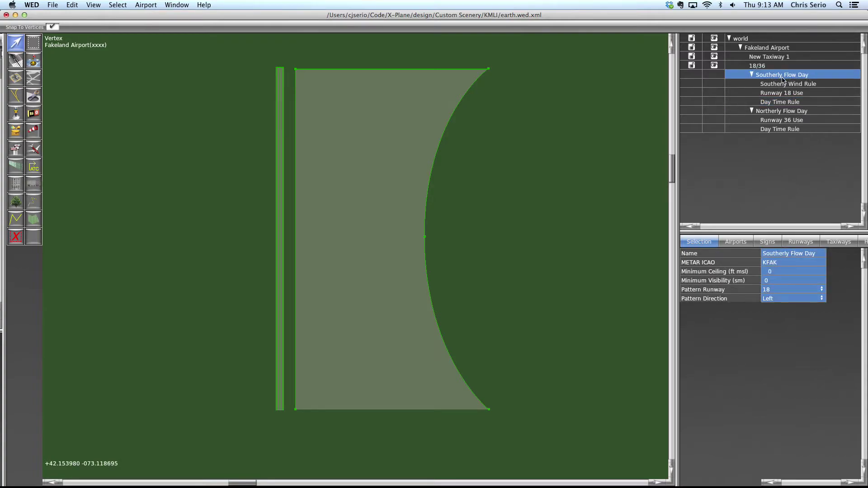
{"action": "left_click", "coordinate": [785, 112]}
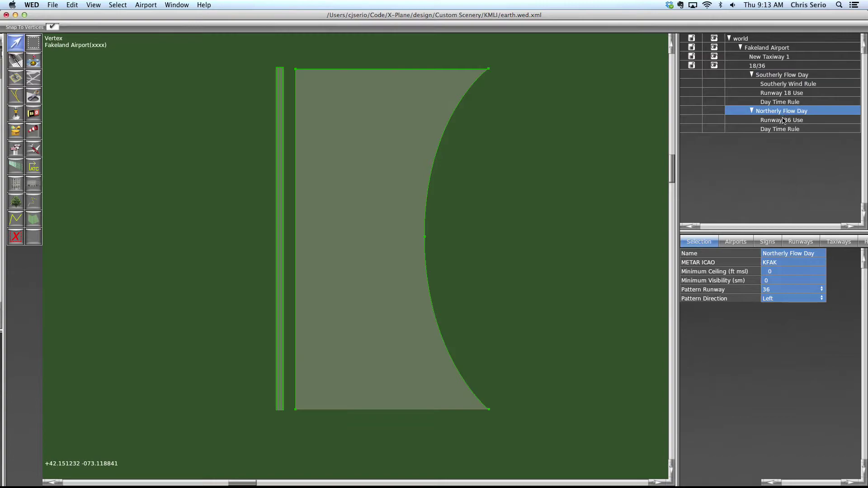
{"action": "left_click", "coordinate": [772, 76]}
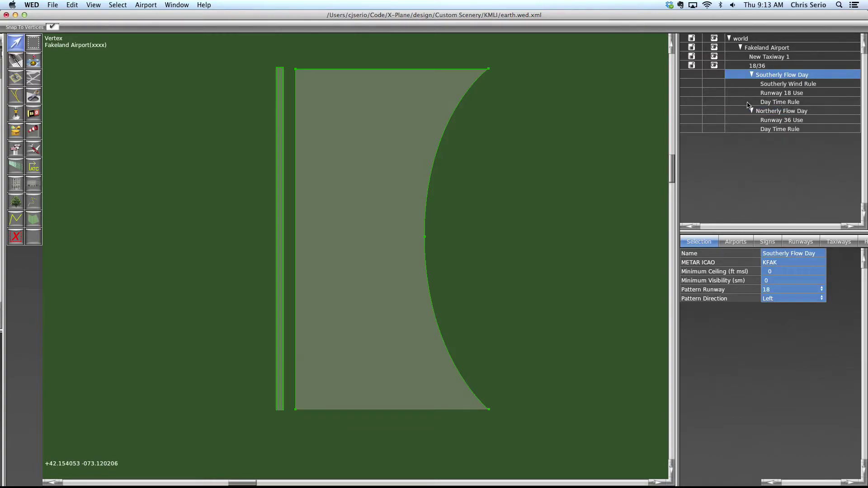
{"action": "left_click", "coordinate": [782, 111]}
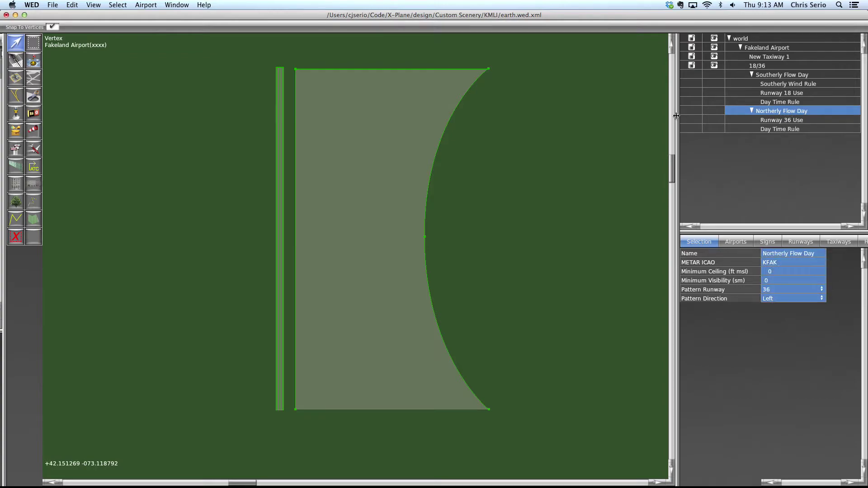
{"action": "left_click", "coordinate": [750, 132]}
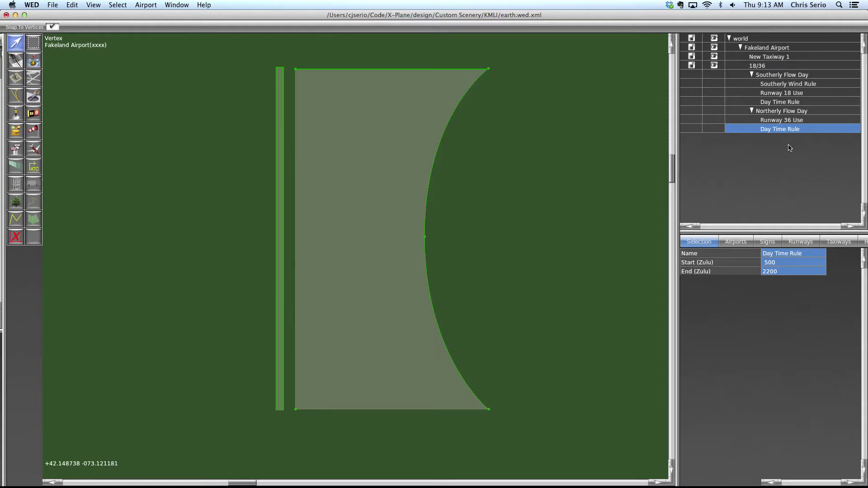
{"action": "key", "text": "super+Tab"}
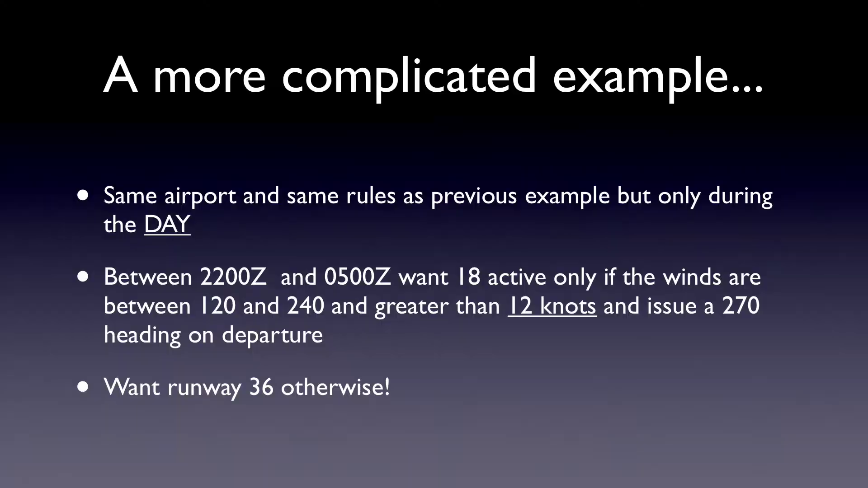
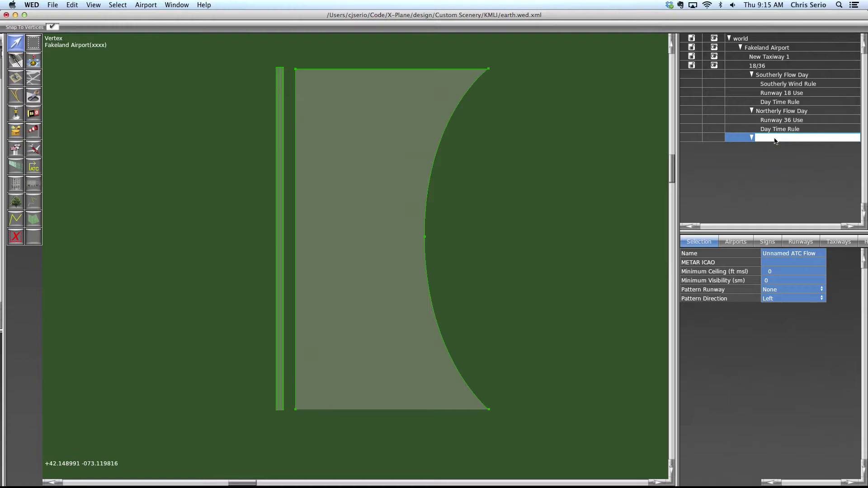
Name the new ATC flow Northerly Flow Night and set its METAR ICAO to KFAK and its pattern runway to 36
{"action": "type", "text": "Northerly Flow Night"}
{"action": "key", "text": "Return"}
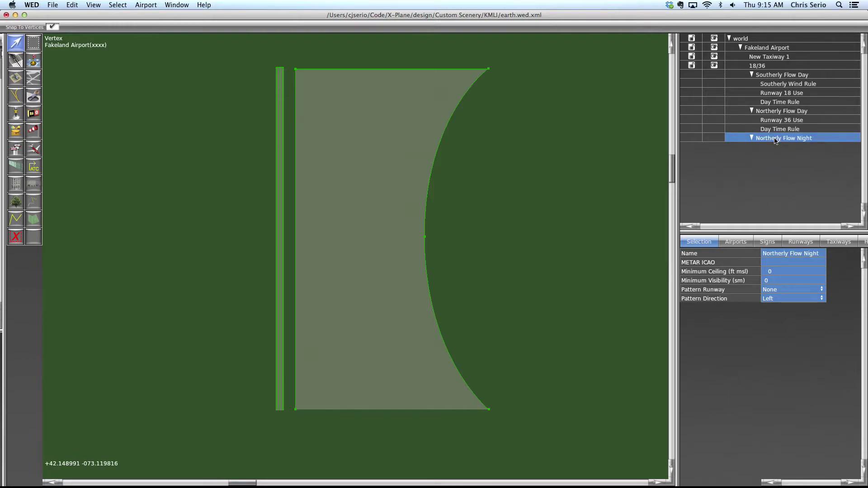
{"action": "left_click", "coordinate": [778, 262]}
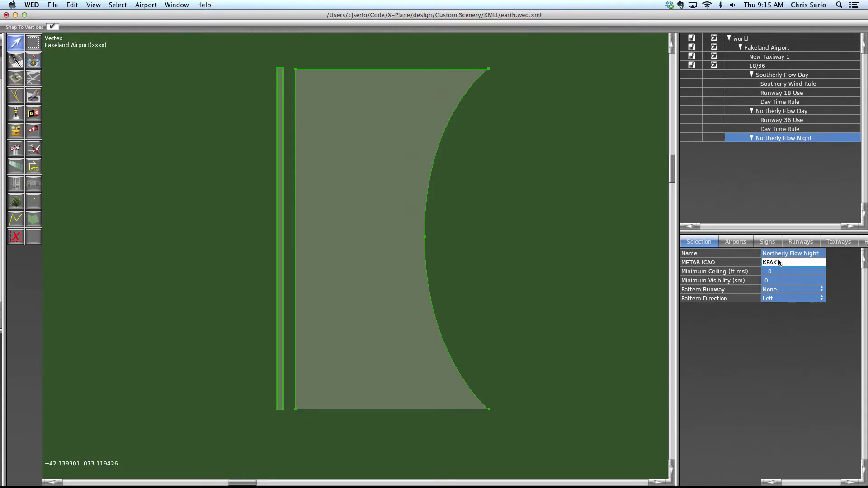
{"action": "key", "text": "Return"}
{"action": "left_click", "coordinate": [778, 290]}
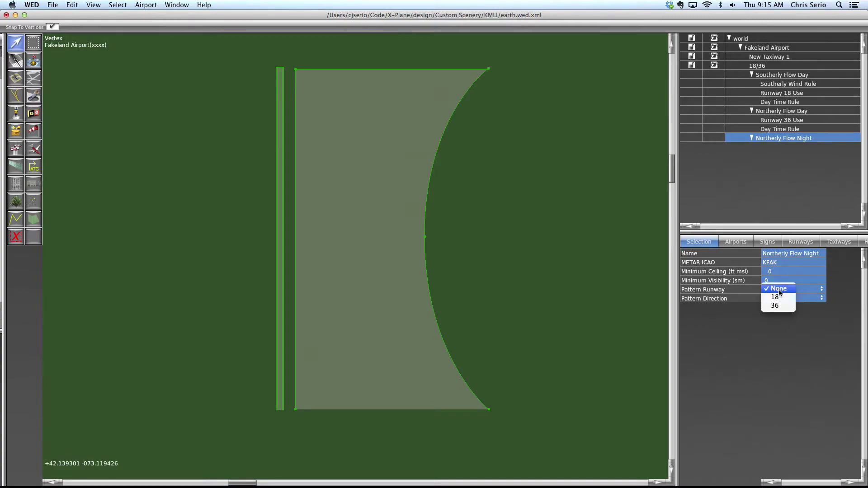
{"action": "left_click", "coordinate": [778, 306]}
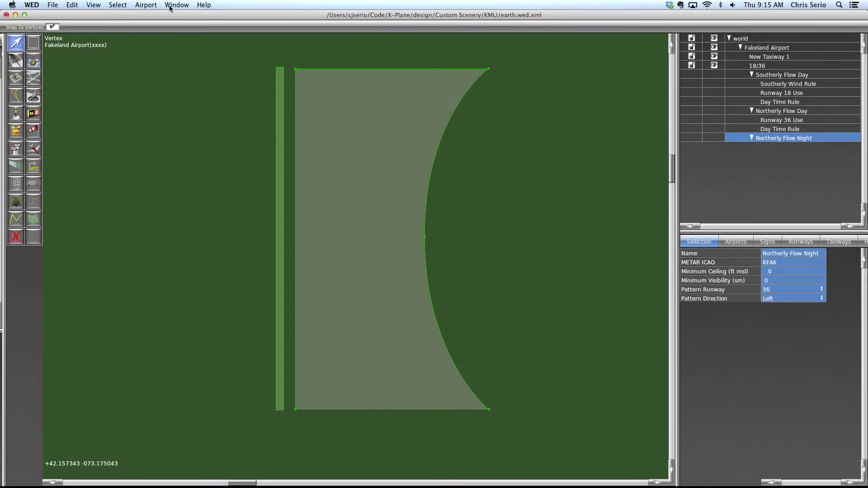
Create a runway use under Northerly Flow Night and name it Runway 36 use
{"action": "left_click", "coordinate": [151, 5]}
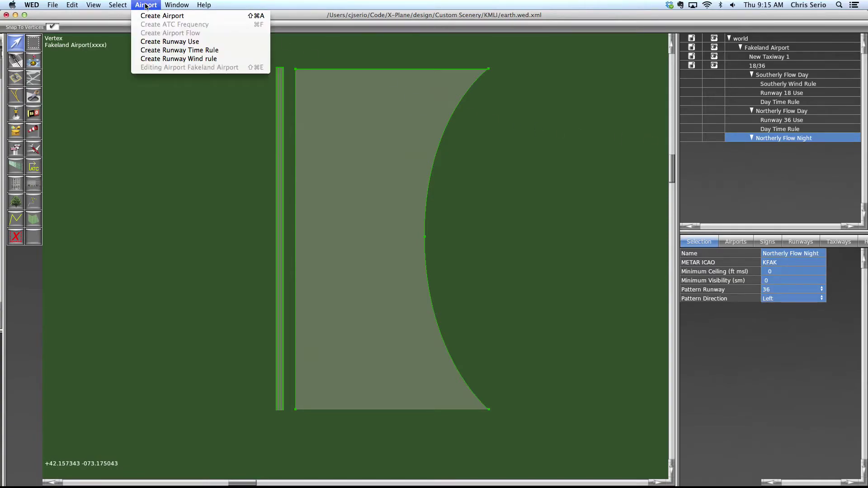
{"action": "left_click", "coordinate": [170, 42]}
{"action": "left_click", "coordinate": [776, 148]}
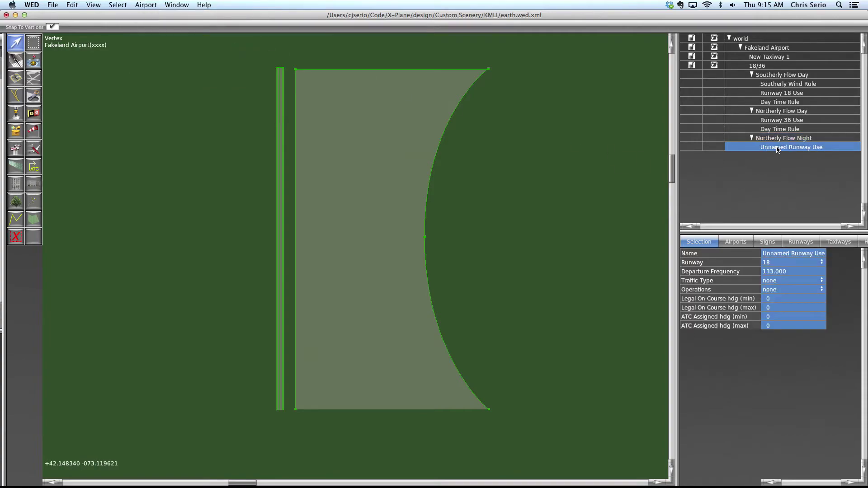
{"action": "left_click", "coordinate": [776, 148]}
{"action": "type", "text": "Runway"}
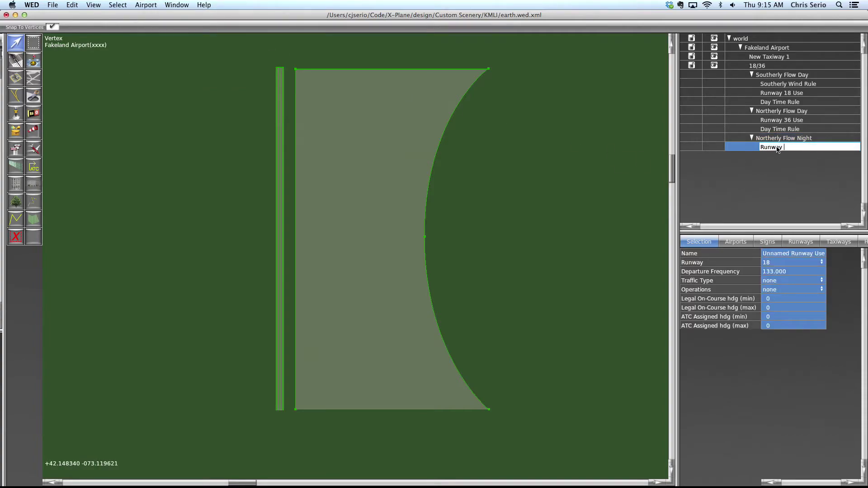
{"action": "type", "text": " 36 use"}
{"action": "key", "text": "Return"}
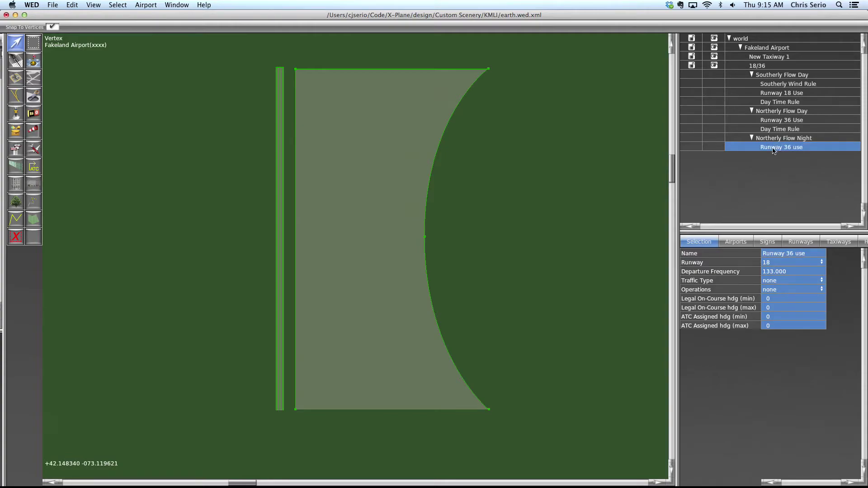
Set the night runway use to runway 36 and enable Heavy Jets, Jets and Turboprops as its traffic types
{"action": "left_click", "coordinate": [809, 262]}
{"action": "left_click", "coordinate": [782, 270]}
{"action": "left_click", "coordinate": [783, 279]}
{"action": "left_click", "coordinate": [783, 280]}
{"action": "left_click", "coordinate": [780, 281]}
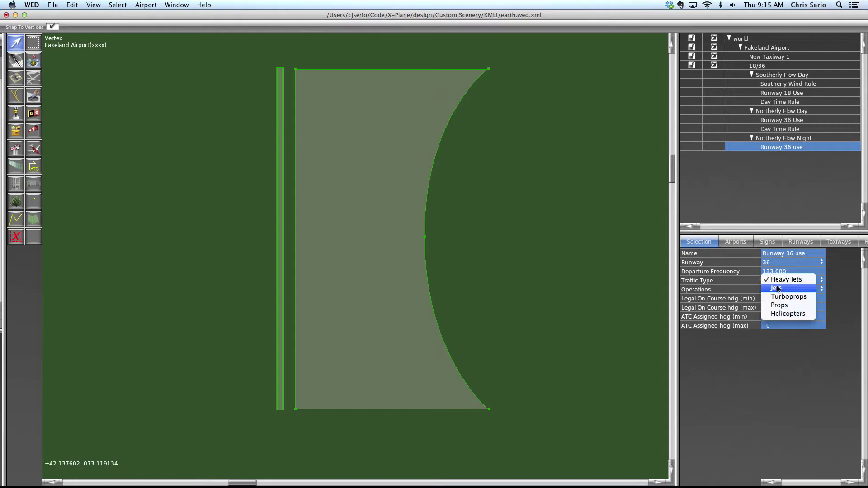
{"action": "left_click", "coordinate": [779, 288]}
{"action": "left_click", "coordinate": [778, 283]}
{"action": "left_click", "coordinate": [779, 288]}
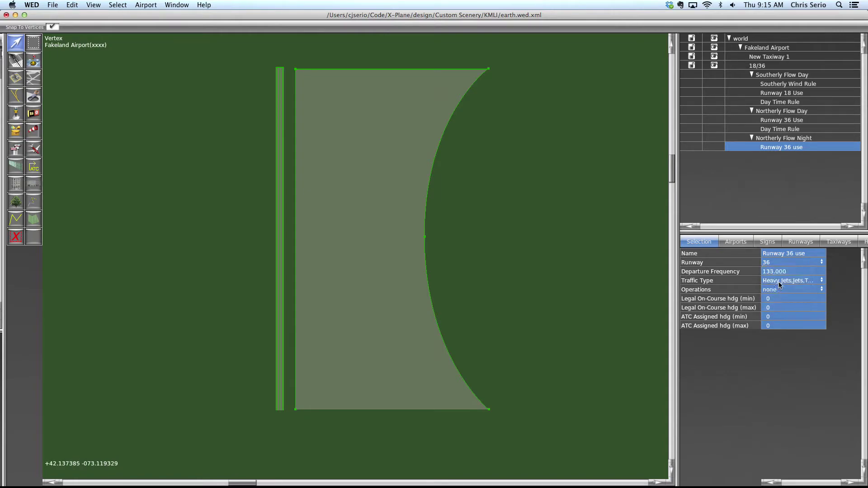
{"action": "left_click", "coordinate": [778, 281]}
{"action": "left_click", "coordinate": [779, 297]}
{"action": "left_click", "coordinate": [780, 281]}
Enable both Arrivals and Departures as the operations of the night flow's Runway 36 use
{"action": "left_click", "coordinate": [777, 289]}
{"action": "left_click", "coordinate": [777, 288]}
{"action": "left_click", "coordinate": [776, 288]}
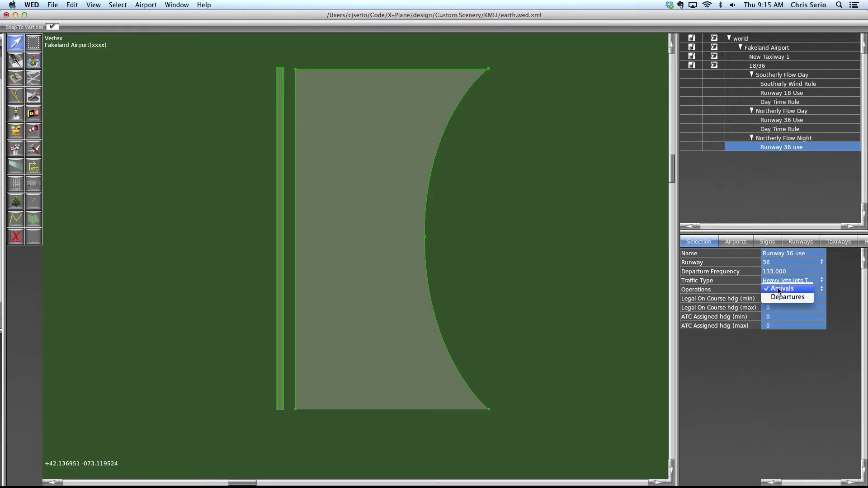
{"action": "left_click", "coordinate": [777, 288]}
{"action": "left_click", "coordinate": [778, 297]}
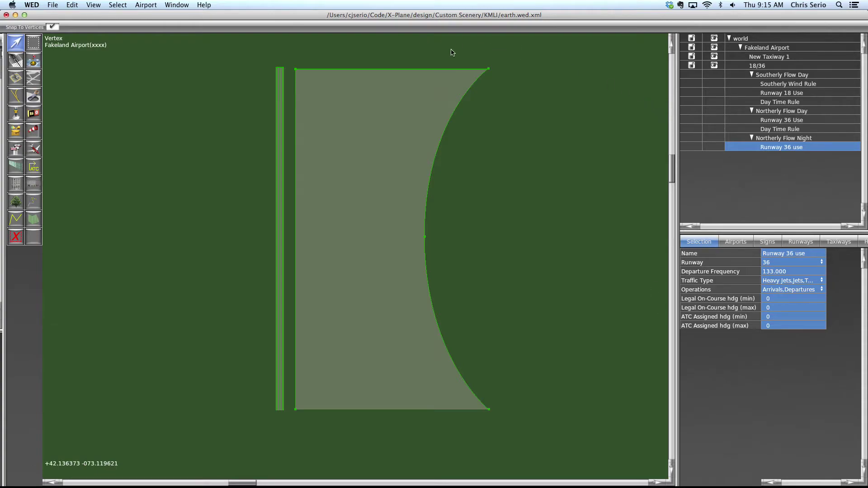
Create a runway wind rule under Northerly Flow Night and name it Wind Rule
{"action": "left_click", "coordinate": [763, 137]}
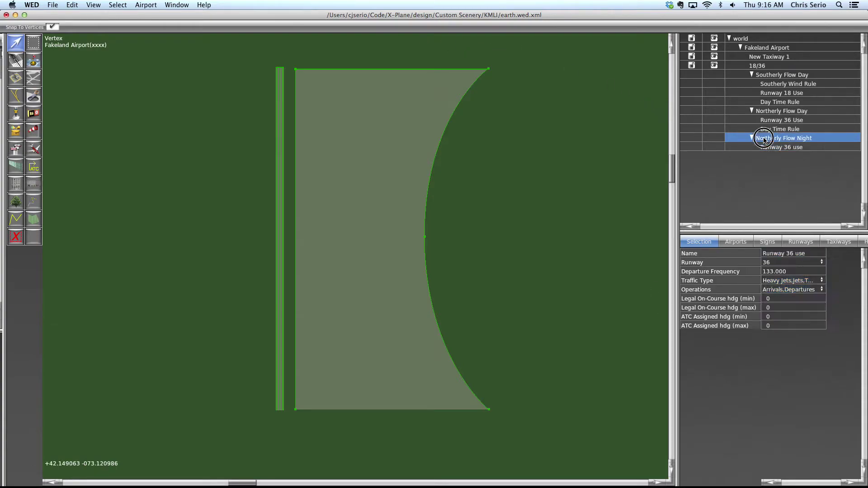
{"action": "left_click", "coordinate": [157, 5]}
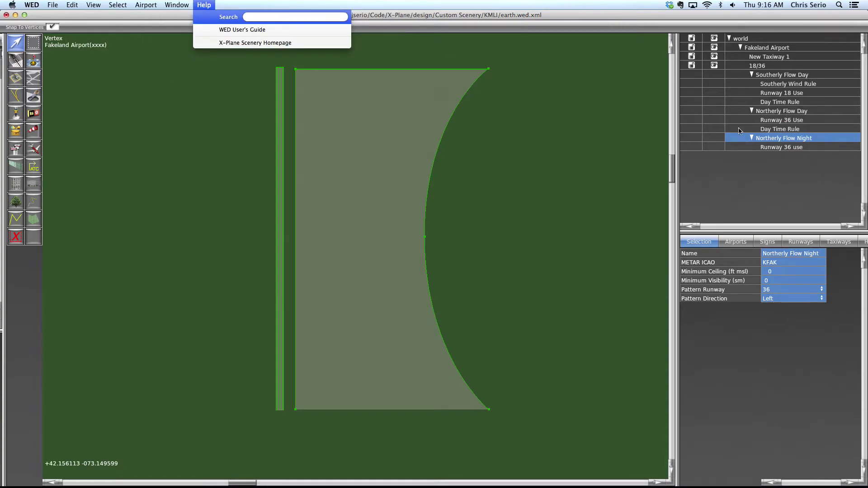
{"action": "mouse_move", "coordinate": [125, 5]}
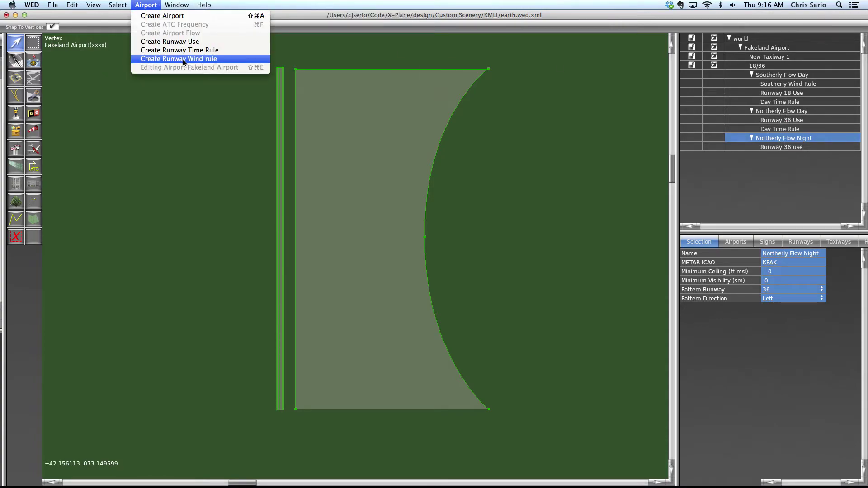
{"action": "left_click", "coordinate": [183, 59]}
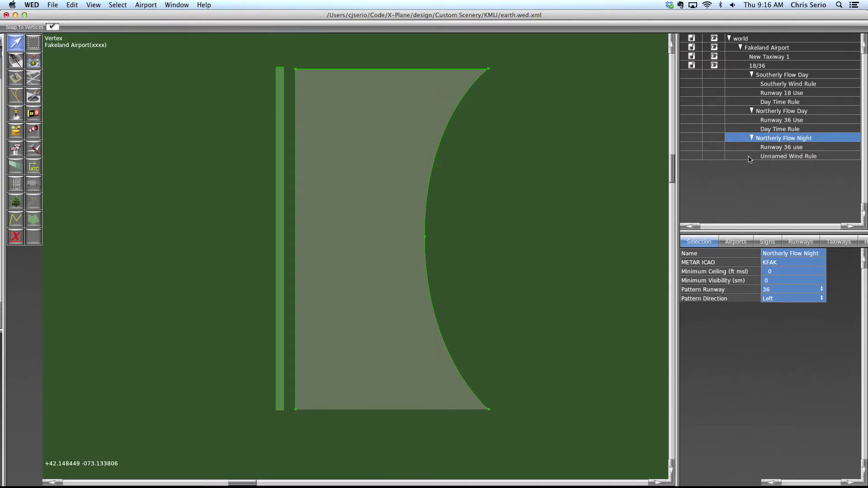
{"action": "left_click", "coordinate": [764, 158]}
{"action": "left_click", "coordinate": [773, 157]}
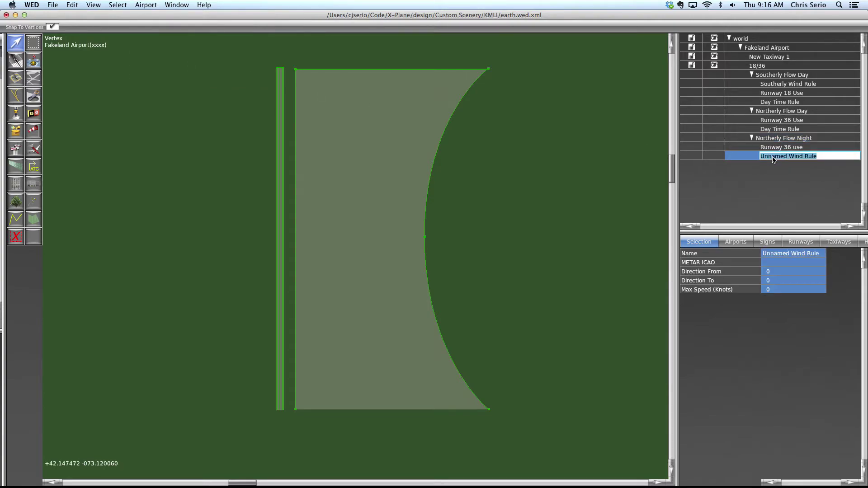
{"action": "type", "text": "Win"}
{"action": "key", "text": "BackSpace"}
{"action": "key", "text": "BackSpace"}
{"action": "key", "text": "BackSpace"}
{"action": "type", "text": "No"}
{"action": "key", "text": "BackSpace"}
{"action": "key", "text": "BackSpace"}
{"action": "type", "text": "Wind Rule"}
{"action": "key", "text": "Return"}
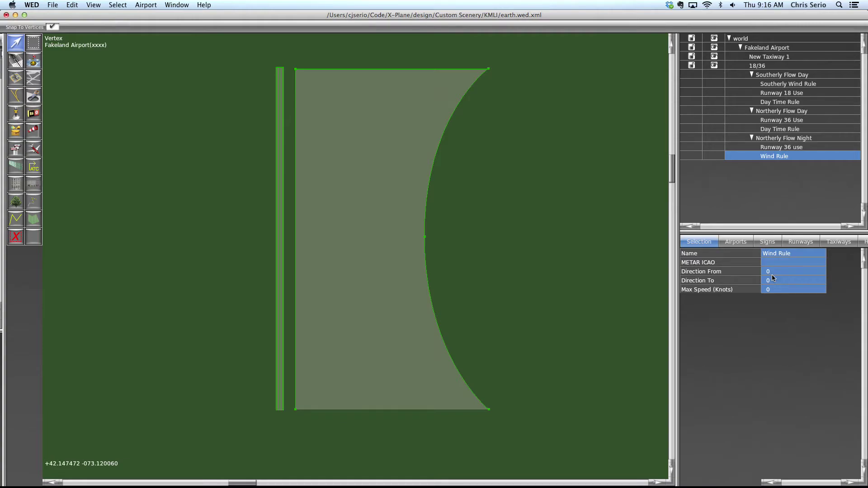
Set the night flow's Wind Rule to METAR ICAO KFAK with a maximum speed of 12 knots
{"action": "left_click", "coordinate": [764, 258]}
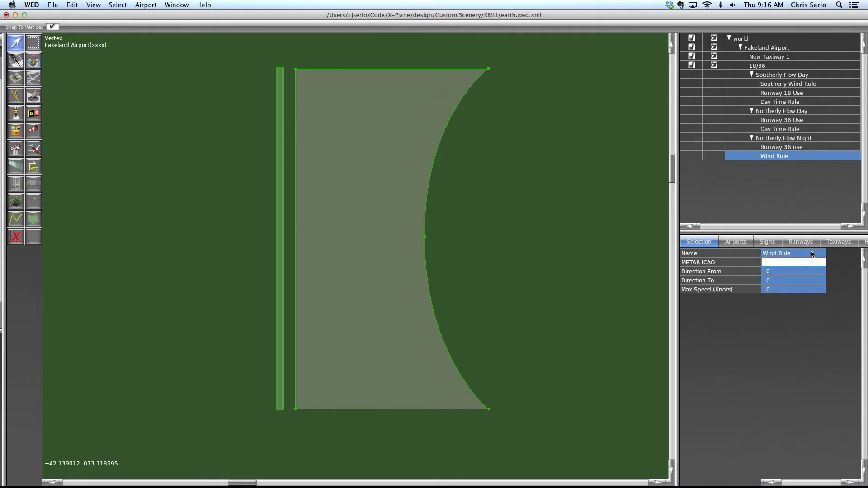
{"action": "type", "text": "KFAK"}
{"action": "key", "text": "Return"}
{"action": "left_click", "coordinate": [787, 291]}
{"action": "type", "text": "12"}
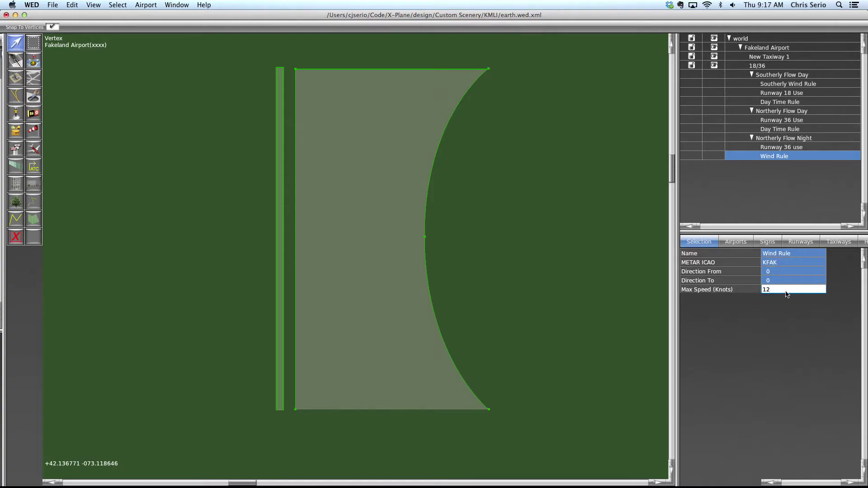
{"action": "key", "text": "Return"}
Review Northerly Flow Night's runway use and wind rule, and compare them with the daytime flows' time rules
{"action": "left_click", "coordinate": [771, 140]}
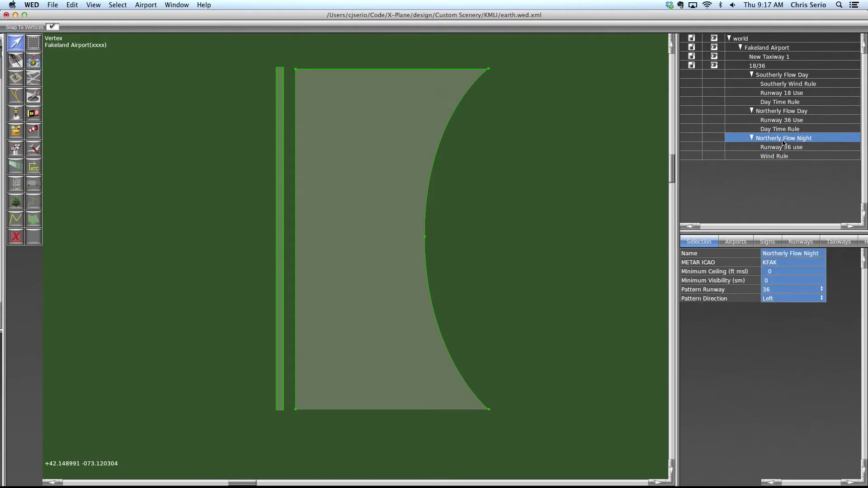
{"action": "left_click", "coordinate": [783, 148]}
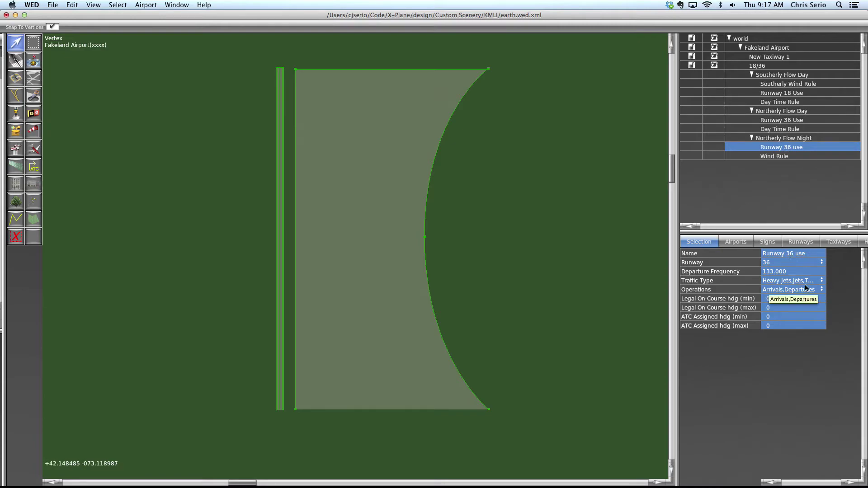
{"action": "left_click", "coordinate": [802, 156]}
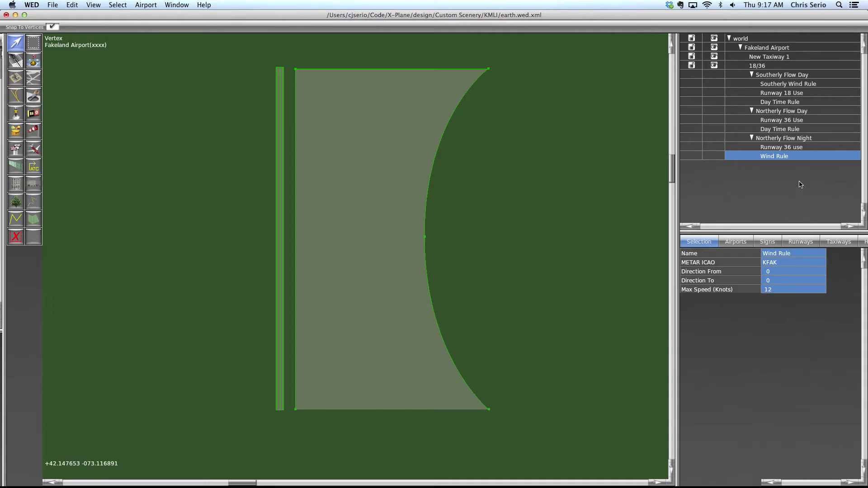
{"action": "left_click", "coordinate": [803, 102]}
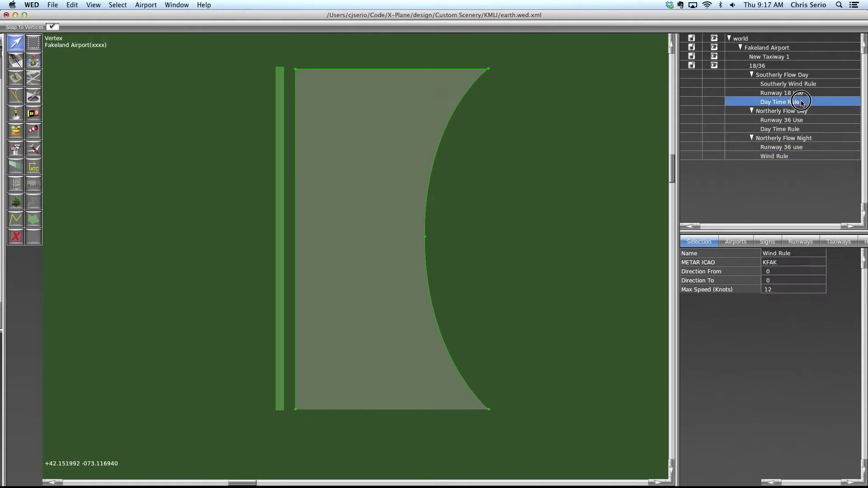
{"action": "left_click", "coordinate": [800, 130]}
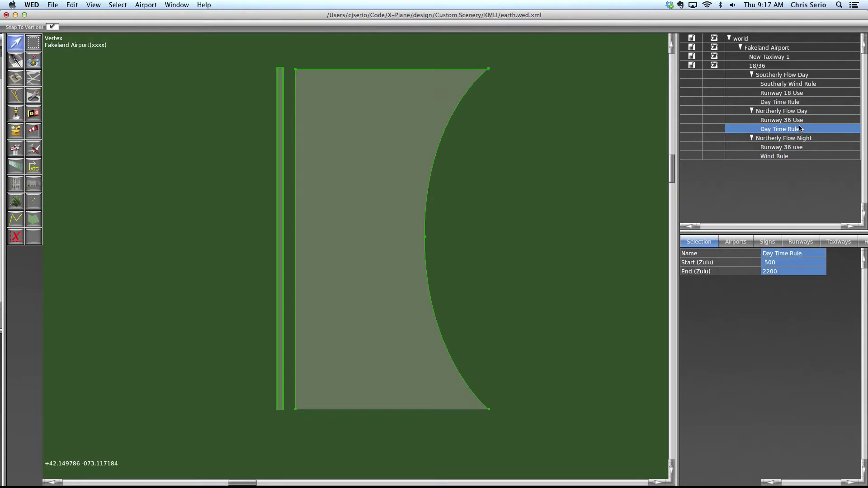
{"action": "left_click", "coordinate": [797, 104]}
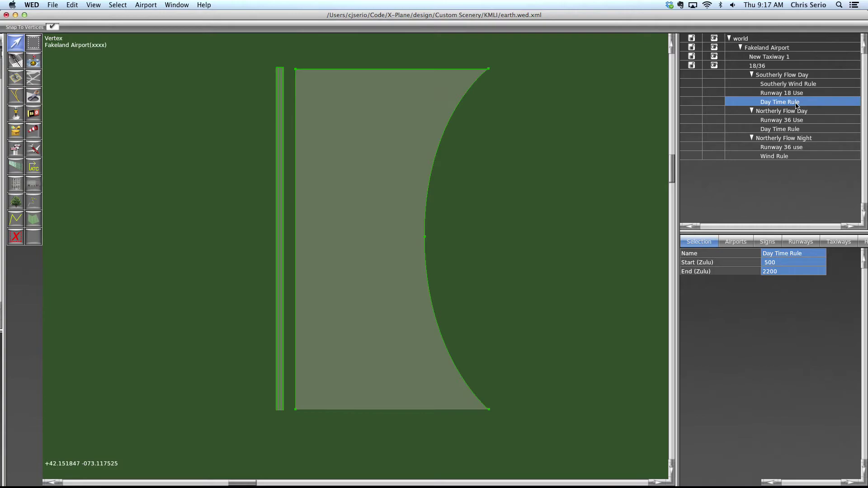
{"action": "left_click", "coordinate": [795, 156]}
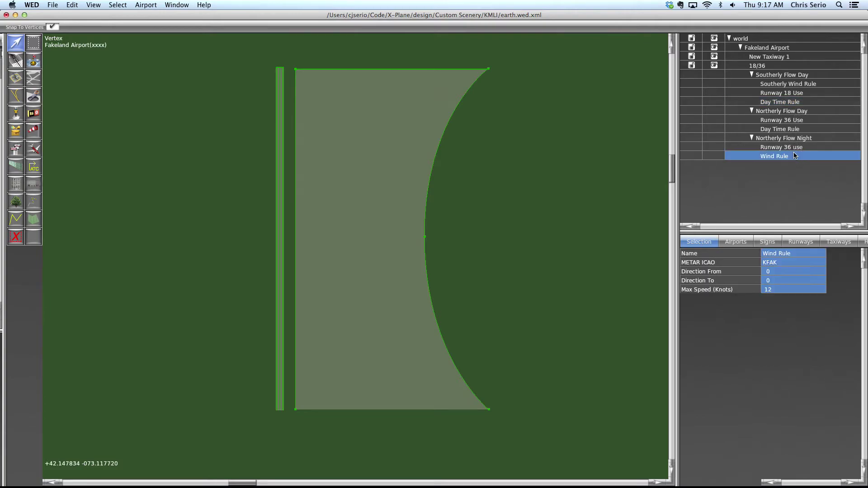
{"action": "left_click", "coordinate": [789, 117]}
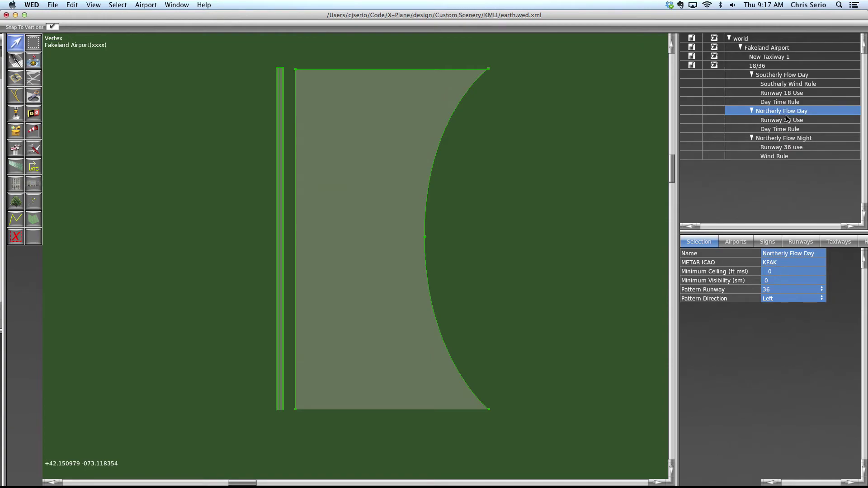
Create a runway time rule under Northerly Flow Night and name it Night Time Rule
{"action": "left_click", "coordinate": [789, 138]}
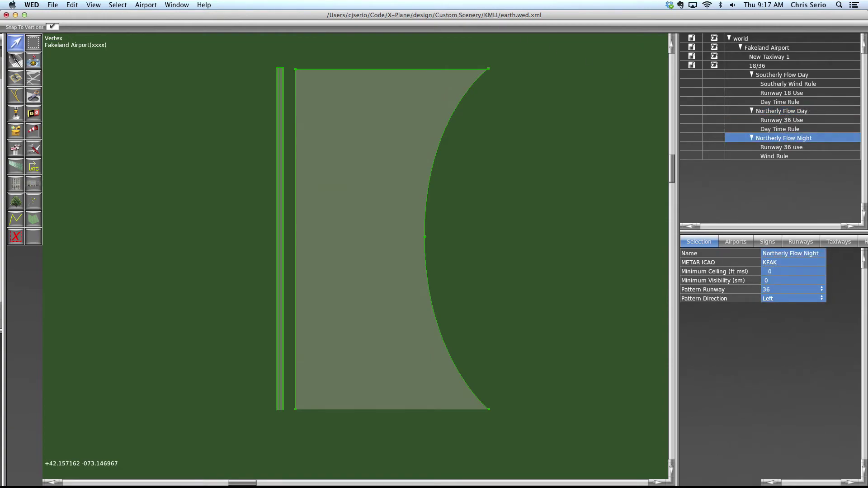
{"action": "left_click", "coordinate": [146, 5]}
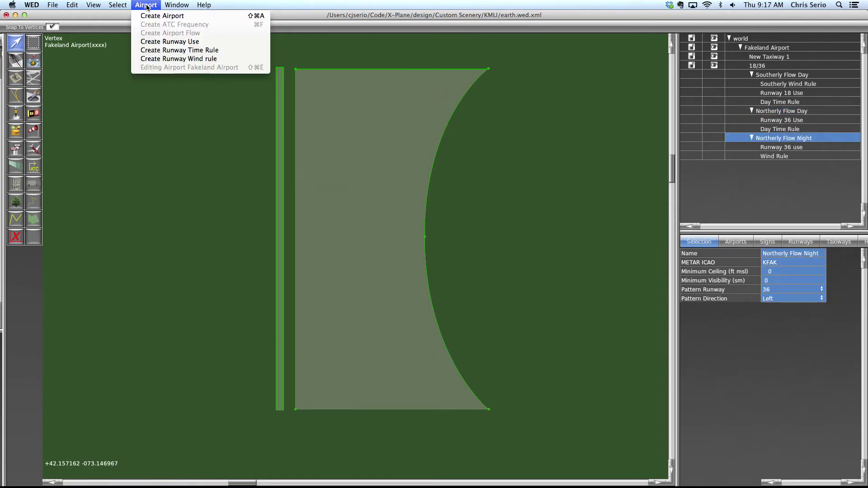
{"action": "left_click", "coordinate": [167, 50]}
{"action": "left_click", "coordinate": [787, 167]}
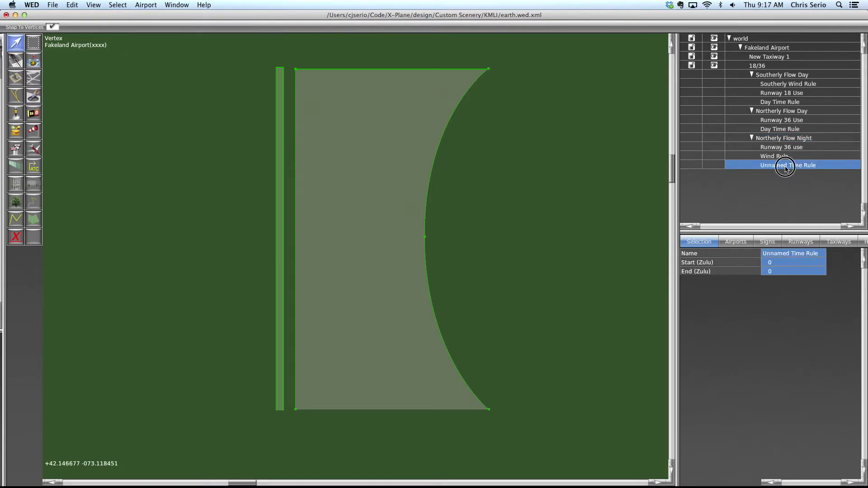
{"action": "left_click", "coordinate": [788, 165]}
{"action": "type", "text": "Night Time Ru"}
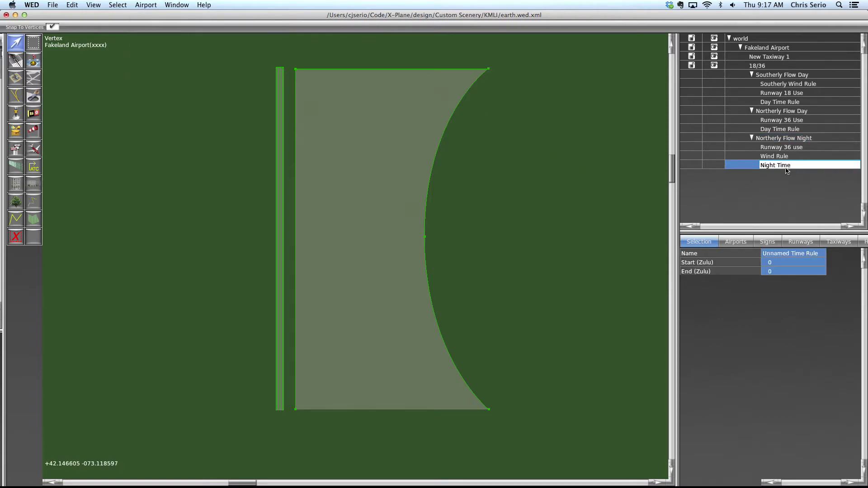
{"action": "key", "text": "Return"}
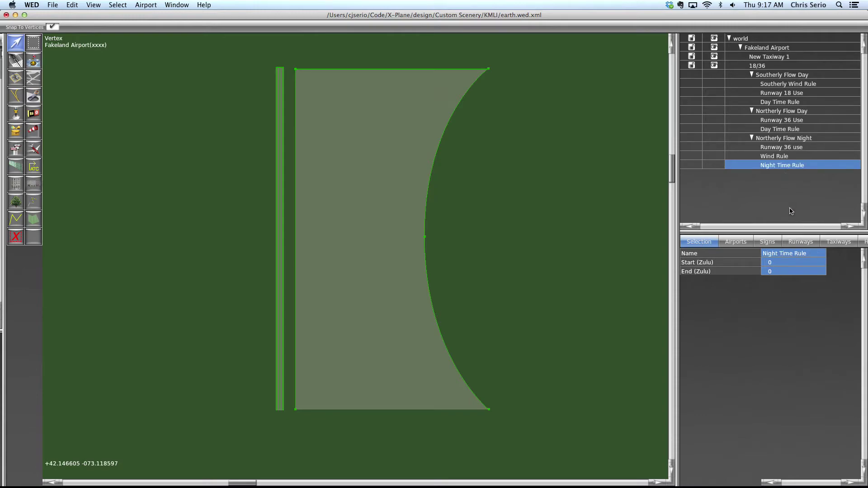
Set the Night Time Rule to start at 2200 Zulu and end at 0500 Zulu
{"action": "left_click", "coordinate": [785, 262]}
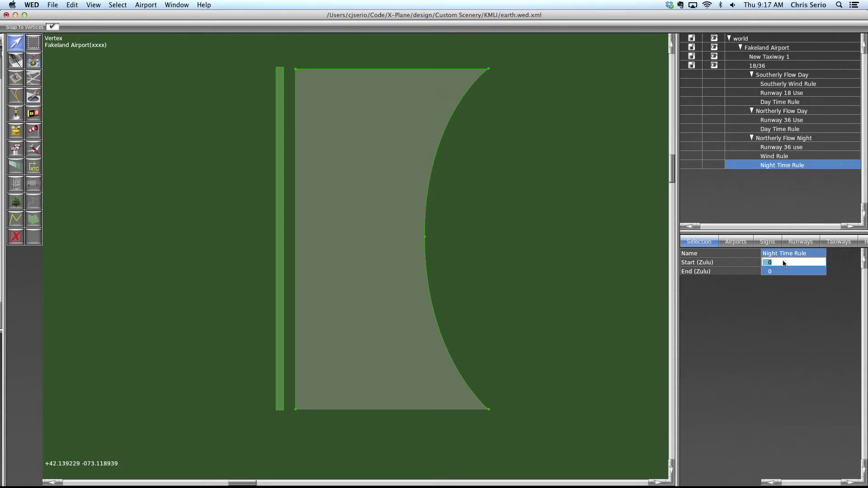
{"action": "type", "text": "2200"}
{"action": "key", "text": "Tab"}
{"action": "type", "text": "0"}
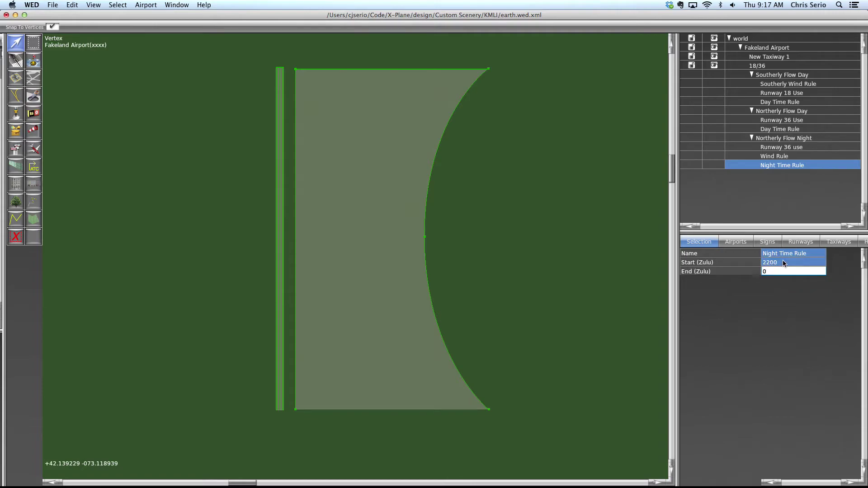
{"action": "type", "text": "500"}
{"action": "key", "text": "Return"}
Review the daytime flows and Northerly Flow Night, including their runway use, wind rule and time rules
{"action": "left_click", "coordinate": [791, 77]}
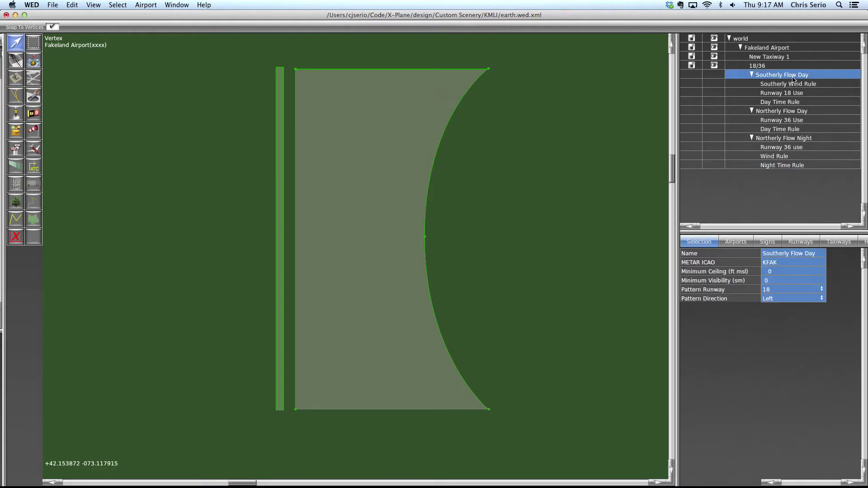
{"action": "left_click", "coordinate": [785, 110]}
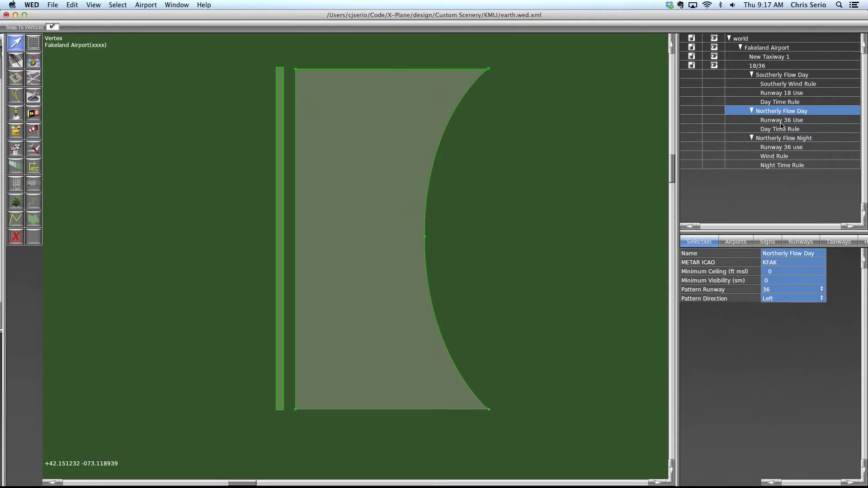
{"action": "left_click", "coordinate": [783, 121]}
{"action": "left_click", "coordinate": [783, 130]}
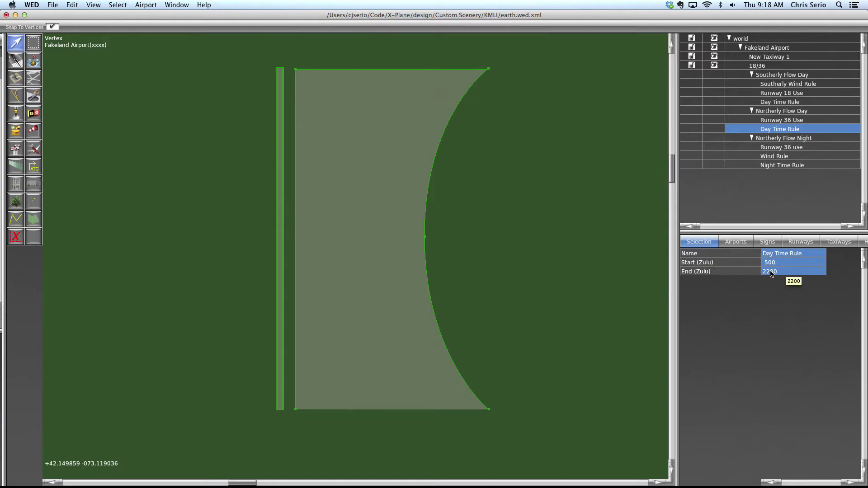
{"action": "left_click", "coordinate": [792, 139]}
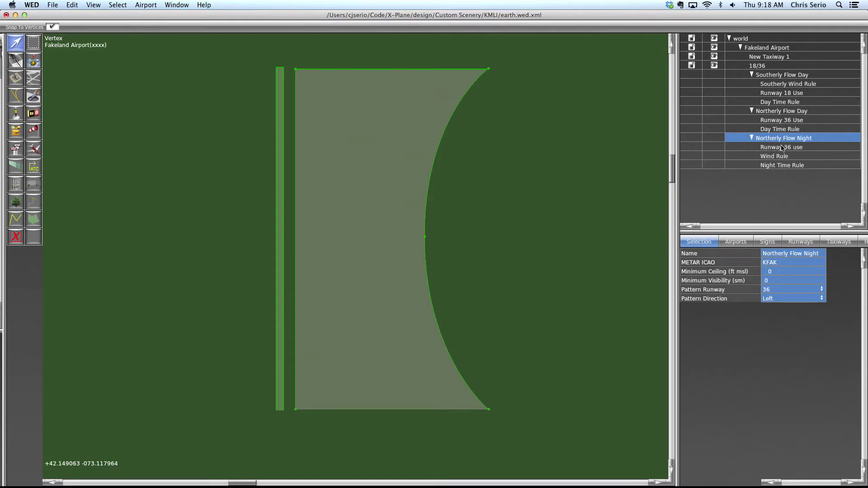
{"action": "left_click", "coordinate": [782, 156]}
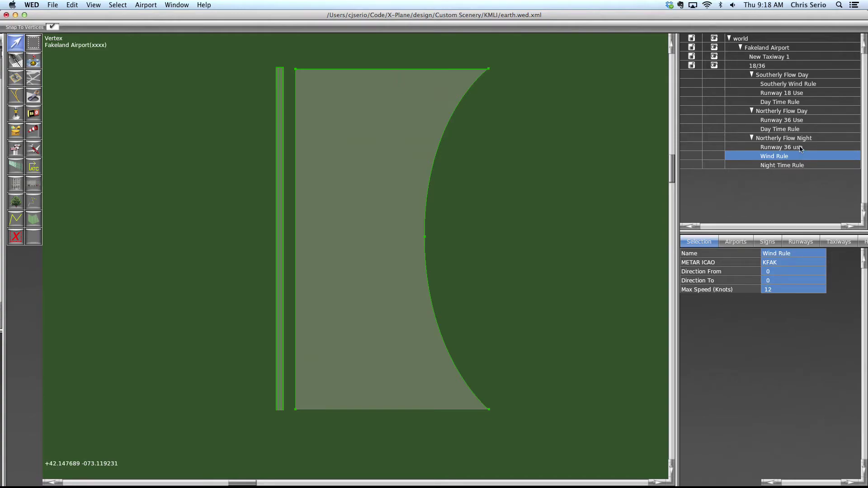
{"action": "left_click", "coordinate": [787, 166]}
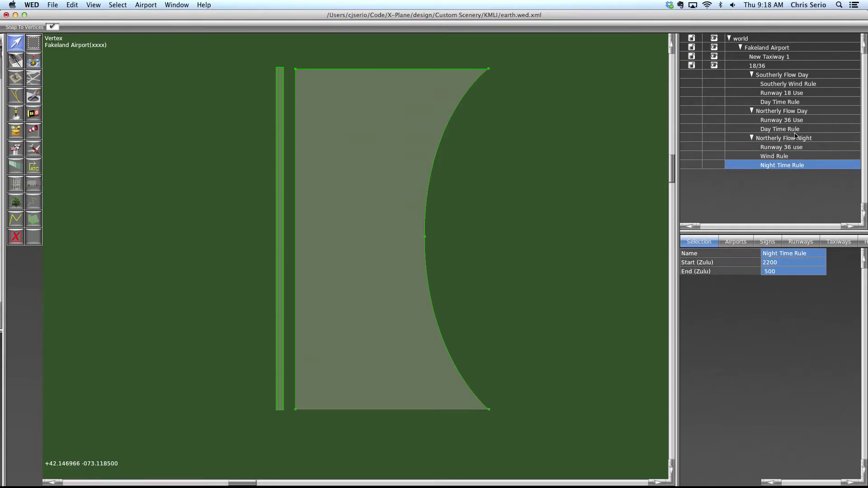
Switch to the presentation slide to check the night-time runway requirements, and return to the airport scenery
{"action": "key", "text": "super+Tab"}
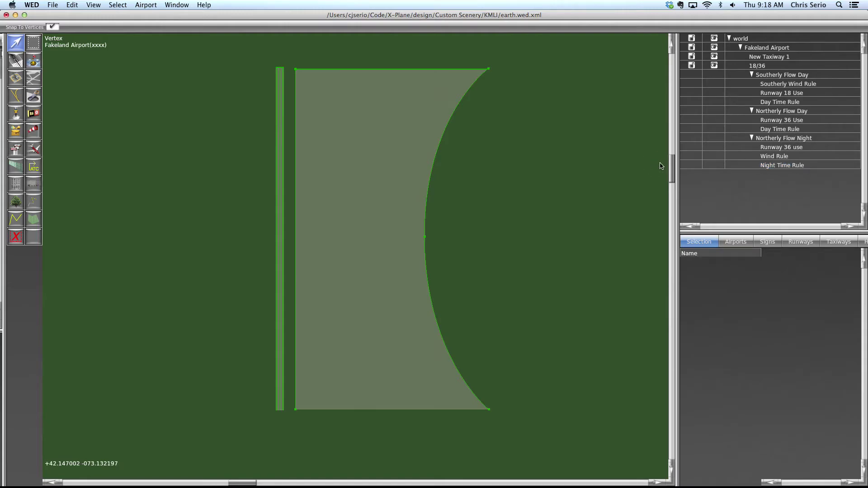
{"action": "key", "text": "super+Tab"}
{"action": "key", "text": "super+Tab"}
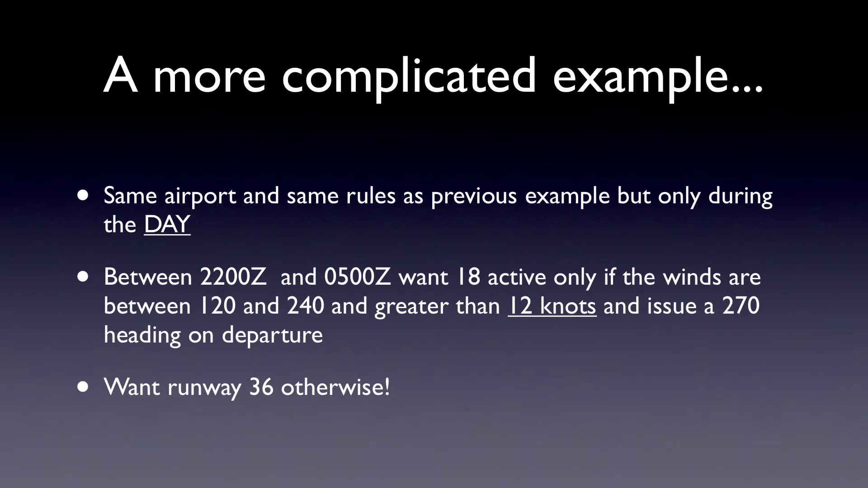
{"action": "key", "text": "Escape"}
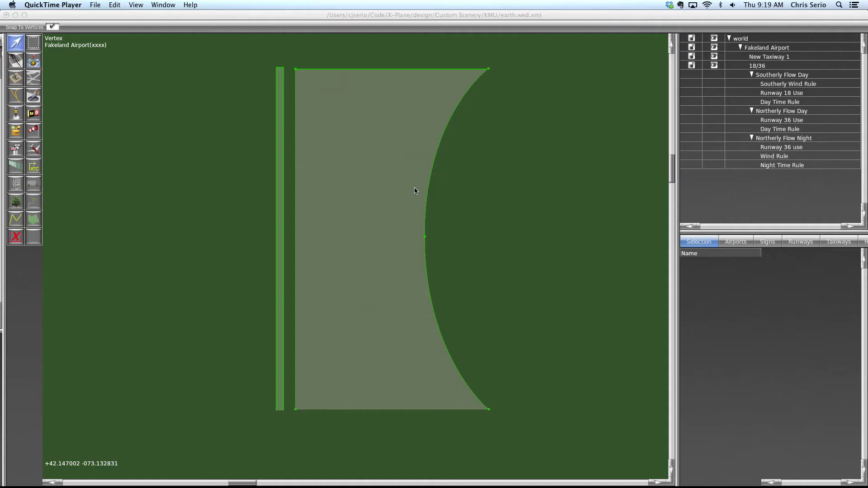
Create a new airport flow under Fakeland Airport and name it Southerly Flow Night
{"action": "left_click", "coordinate": [774, 48]}
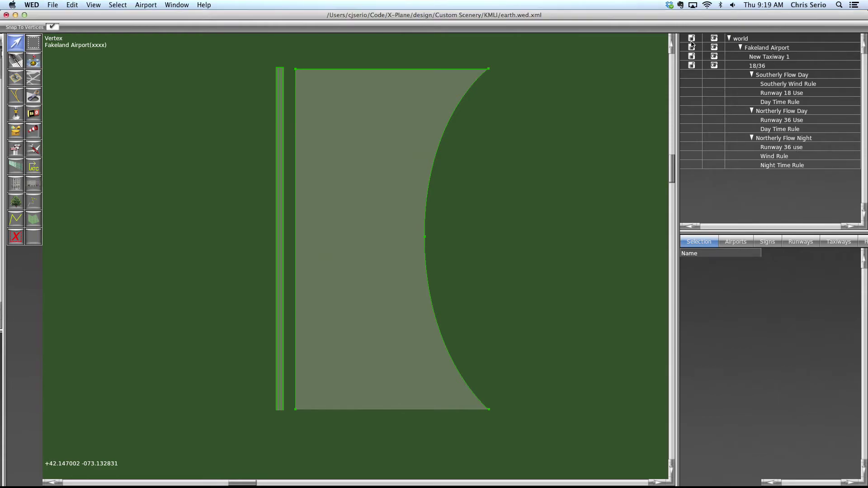
{"action": "left_click", "coordinate": [778, 48]}
{"action": "left_click", "coordinate": [153, 6]}
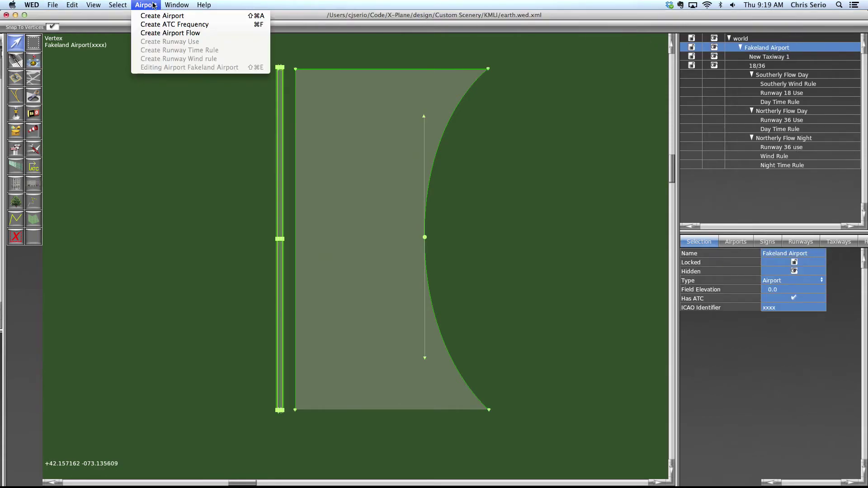
{"action": "left_click", "coordinate": [157, 33]}
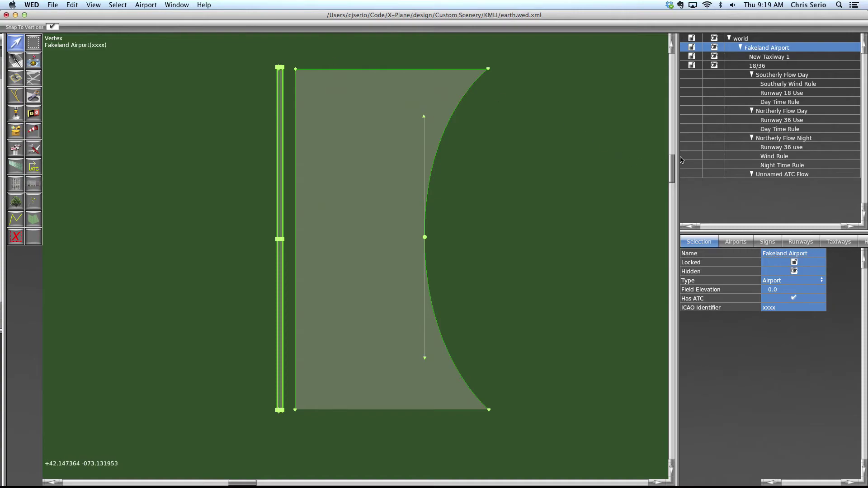
{"action": "left_click", "coordinate": [768, 176]}
{"action": "double_click", "coordinate": [773, 177]}
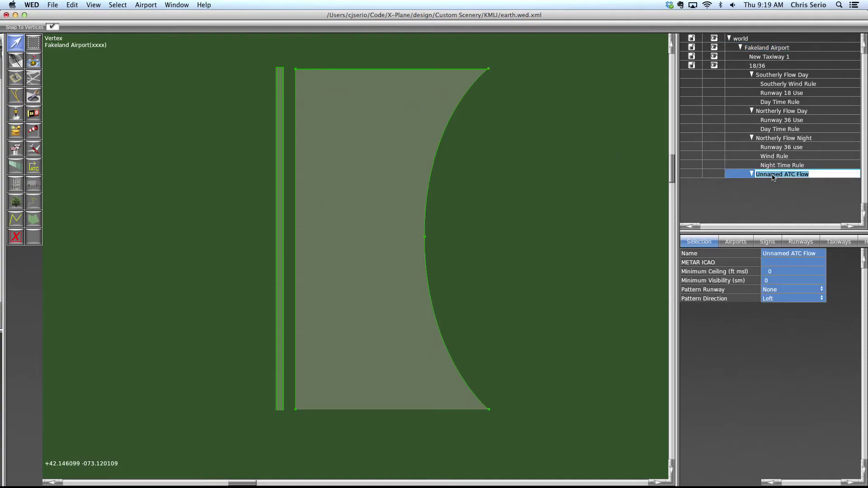
{"action": "type", "text": "Southerly Flow Night"}
{"action": "key", "text": "Return"}
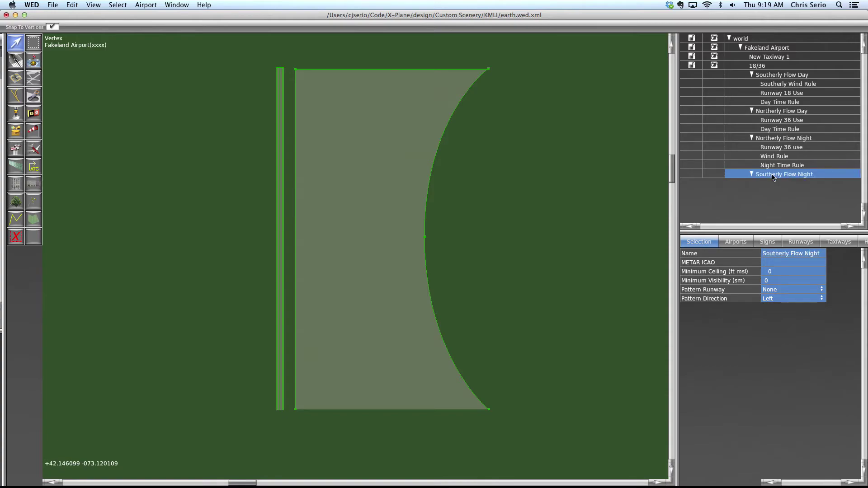
Set Southerly Flow Night's METAR ICAO to KFAK and its pattern runway to 18
{"action": "left_click", "coordinate": [774, 264]}
{"action": "type", "text": "KFAK"}
{"action": "key", "text": "Return"}
{"action": "left_click", "coordinate": [768, 292]}
{"action": "left_click", "coordinate": [772, 297]}
Create a runway use under Southerly Flow Night and name it Runway 18 use
{"action": "left_click", "coordinate": [151, 6]}
{"action": "left_click", "coordinate": [166, 42]}
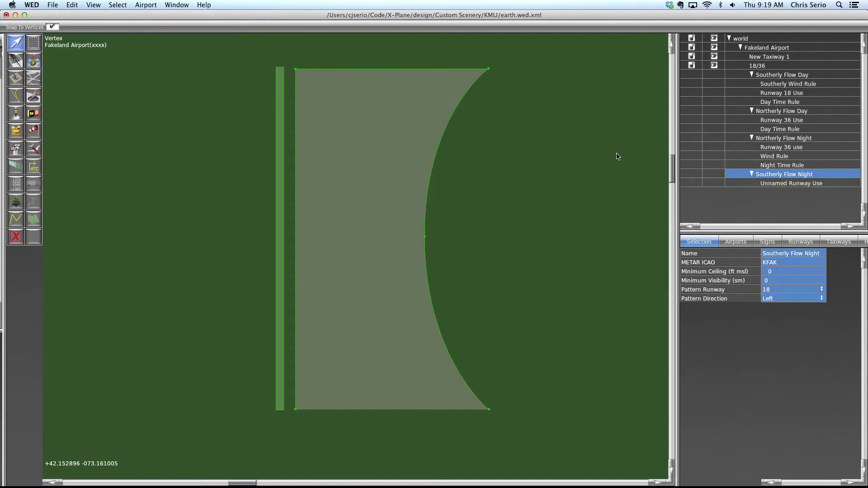
{"action": "left_click", "coordinate": [774, 184]}
{"action": "left_click", "coordinate": [774, 184]}
{"action": "type", "text": "R"}
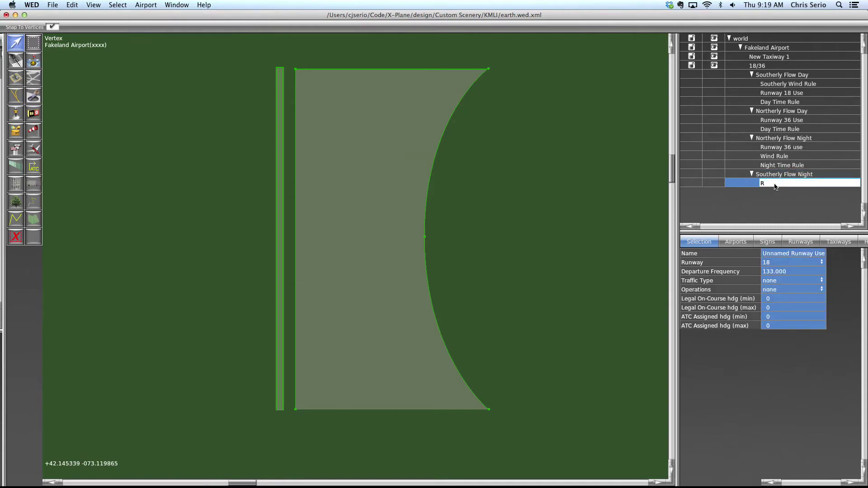
{"action": "type", "text": "un"}
{"action": "key", "text": "BackSpace"}
{"action": "type", "text": "unway 18 use"}
{"action": "key", "text": "Return"}
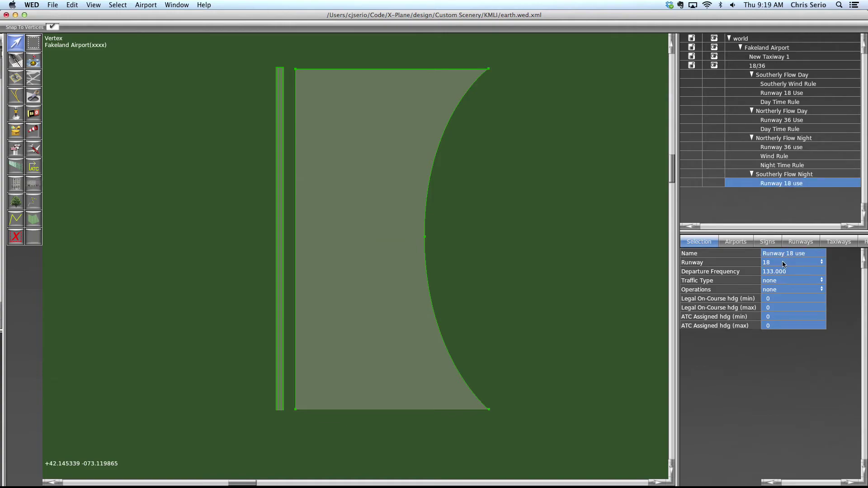
Enable traffic types including Heavy Jets, Jets and Turboprops for Runway 18 use, and set its operations to Arrivals and Departures
{"action": "left_click", "coordinate": [777, 277]}
{"action": "left_click", "coordinate": [776, 282]}
{"action": "left_click", "coordinate": [776, 282]}
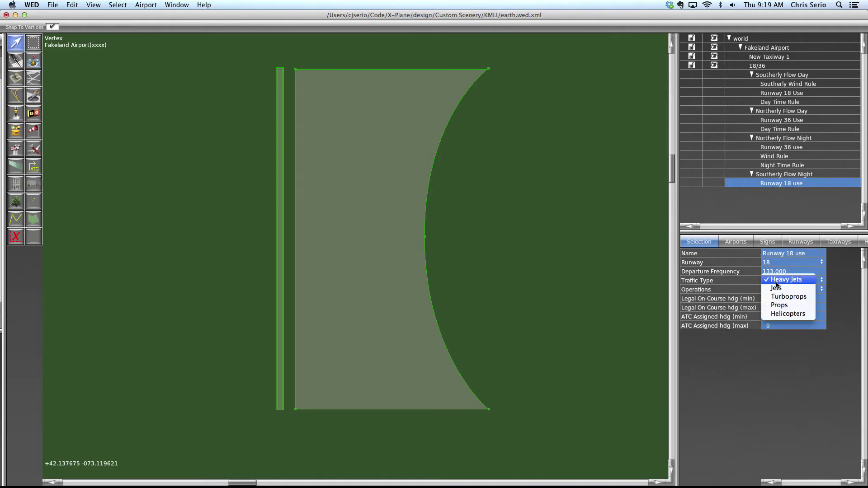
{"action": "left_click", "coordinate": [775, 287]}
{"action": "left_click", "coordinate": [776, 285]}
{"action": "left_click", "coordinate": [776, 285]}
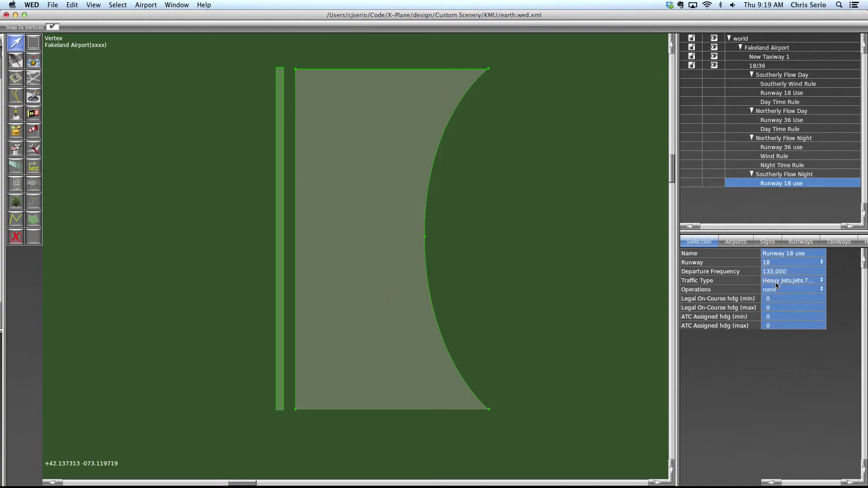
{"action": "left_click", "coordinate": [775, 282]}
{"action": "left_click", "coordinate": [776, 288]}
{"action": "left_click", "coordinate": [776, 284]}
{"action": "left_click", "coordinate": [776, 286]}
{"action": "left_click", "coordinate": [775, 291]}
{"action": "left_click", "coordinate": [775, 294]}
{"action": "left_click", "coordinate": [775, 292]}
{"action": "left_click", "coordinate": [775, 297]}
Create a runway time rule under Southerly Flow Night and name it Night Time Rule
{"action": "left_click", "coordinate": [145, 4]}
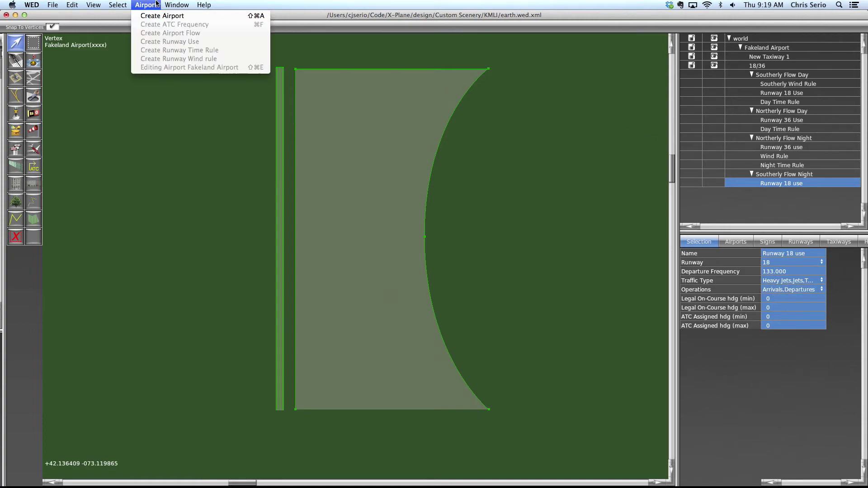
{"action": "left_click", "coordinate": [796, 180]}
{"action": "left_click", "coordinate": [795, 176]}
{"action": "left_click", "coordinate": [145, 5]}
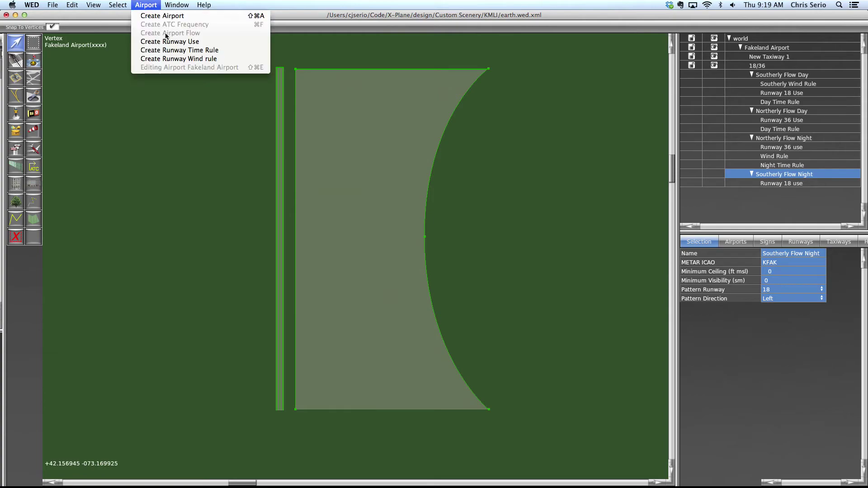
{"action": "left_click", "coordinate": [173, 51]}
{"action": "left_click", "coordinate": [796, 192]}
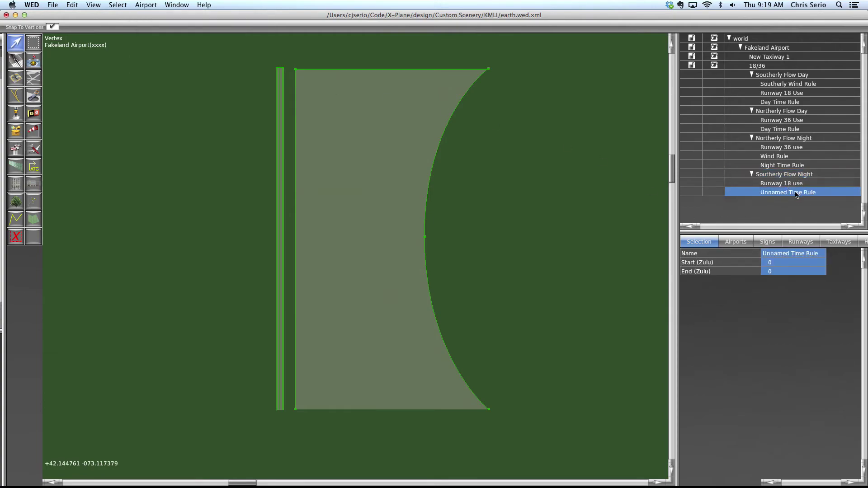
{"action": "left_click", "coordinate": [795, 194]}
{"action": "type", "text": "Night"}
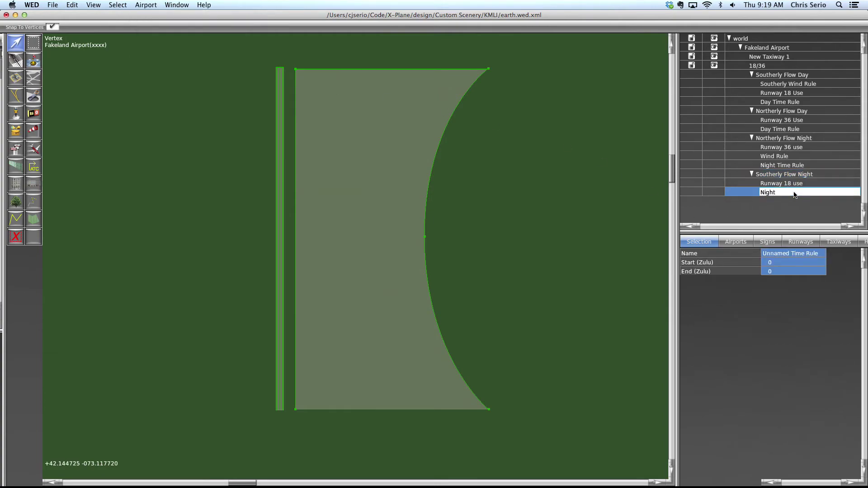
{"action": "type", "text": " Time Rule"}
{"action": "key", "text": "Return"}
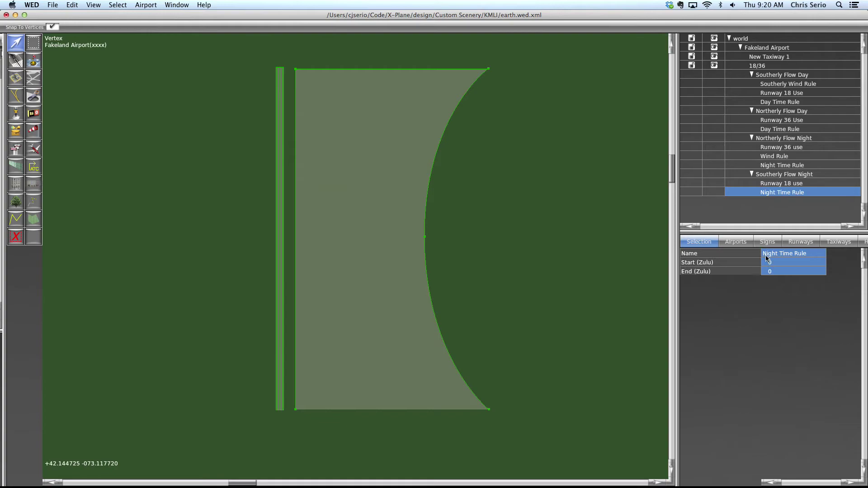
Set Southerly Flow Night's Night Time Rule to start at 2200 Zulu and end at 0500 Zulu
{"action": "left_click", "coordinate": [787, 263]}
{"action": "type", "text": "2200"}
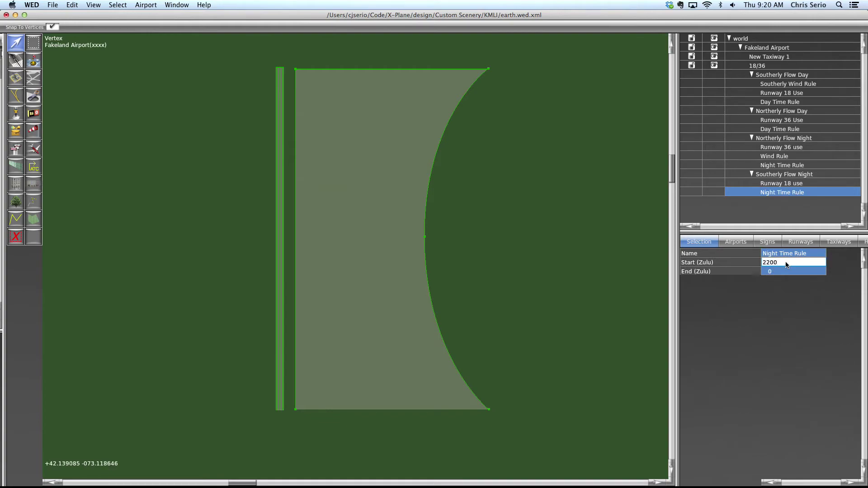
{"action": "key", "text": "Tab"}
{"action": "type", "text": "0500"}
{"action": "key", "text": "Return"}
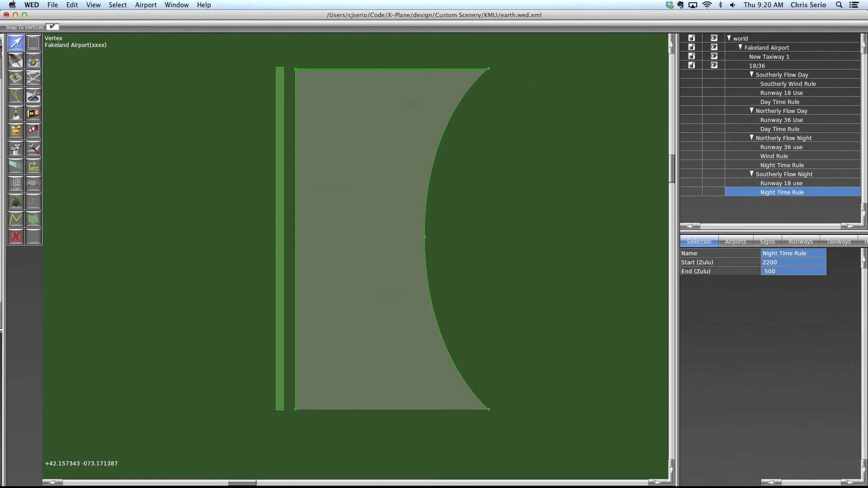
Create a runway wind rule under Southerly Flow Night and name it Southerly Wind Rule
{"action": "left_click", "coordinate": [153, 5]}
{"action": "left_click", "coordinate": [805, 175]}
{"action": "left_click", "coordinate": [805, 175]}
{"action": "left_click", "coordinate": [158, 6]}
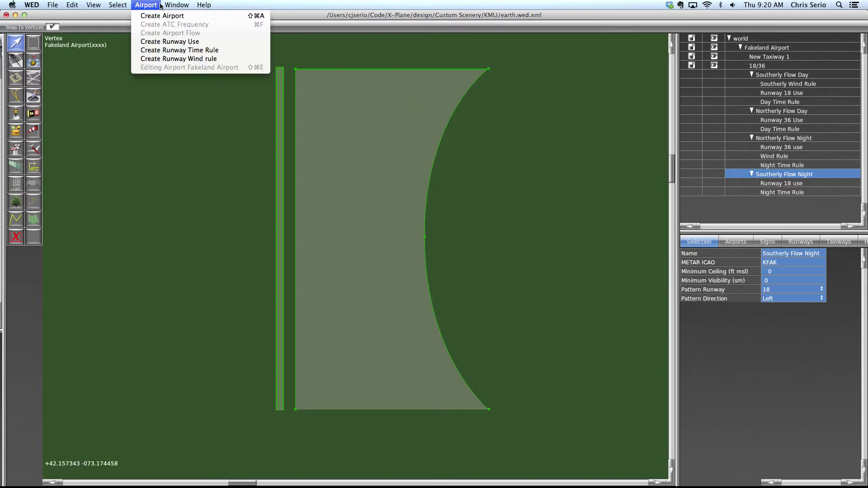
{"action": "left_click", "coordinate": [164, 61]}
{"action": "left_click", "coordinate": [791, 204]}
{"action": "left_click", "coordinate": [791, 204]}
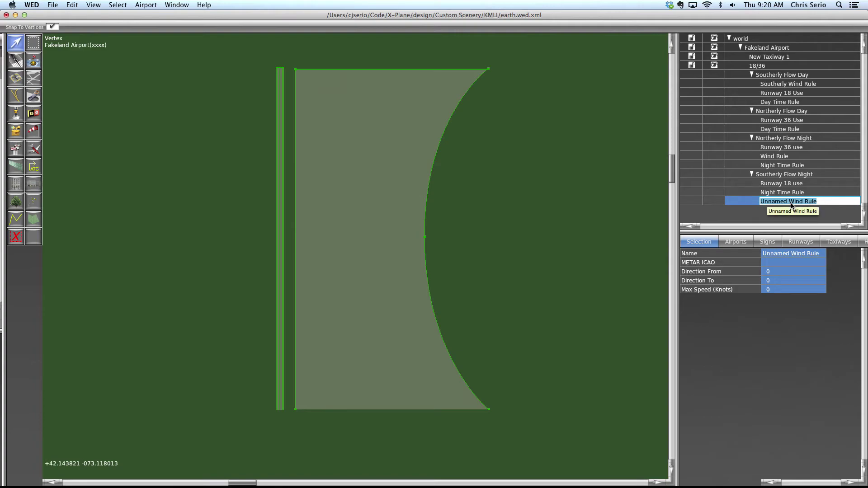
{"action": "type", "text": "Souther"}
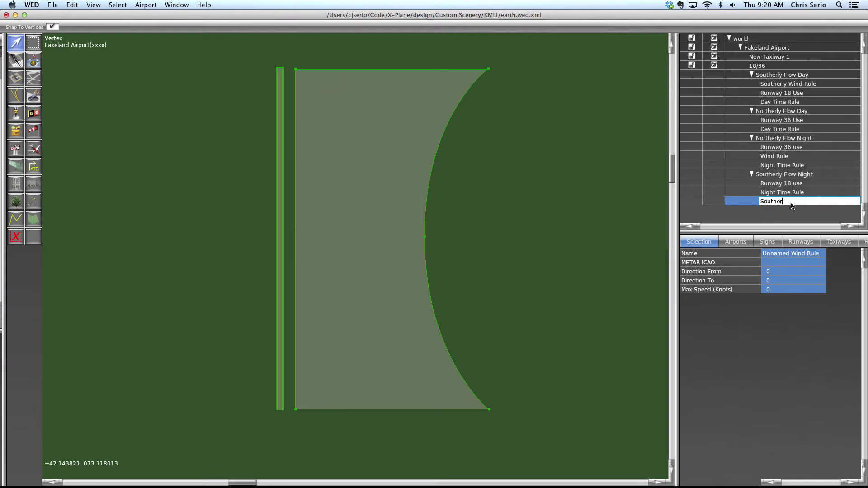
{"action": "type", "text": "ly Wind Rule"}
{"action": "key", "text": "Return"}
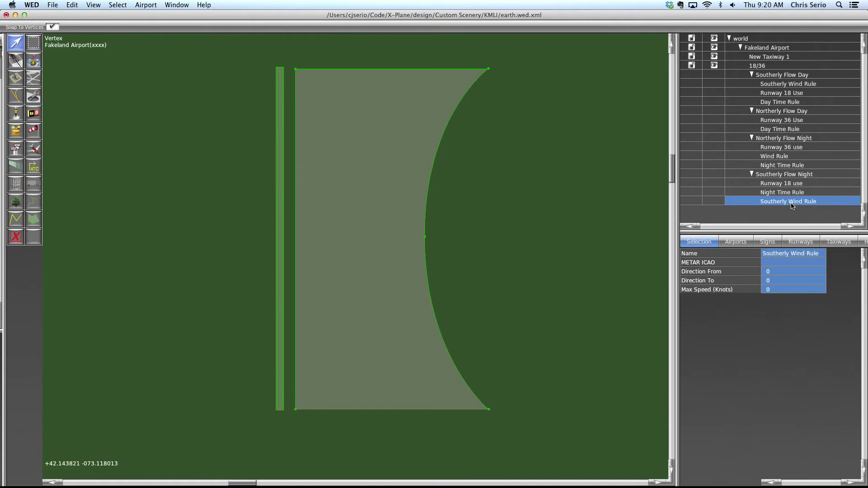
Compare Northerly Flow Night's Wind Rule with the new Southerly Wind Rule, and check the night wind requirements on the presentation slide
{"action": "left_click", "coordinate": [789, 165]}
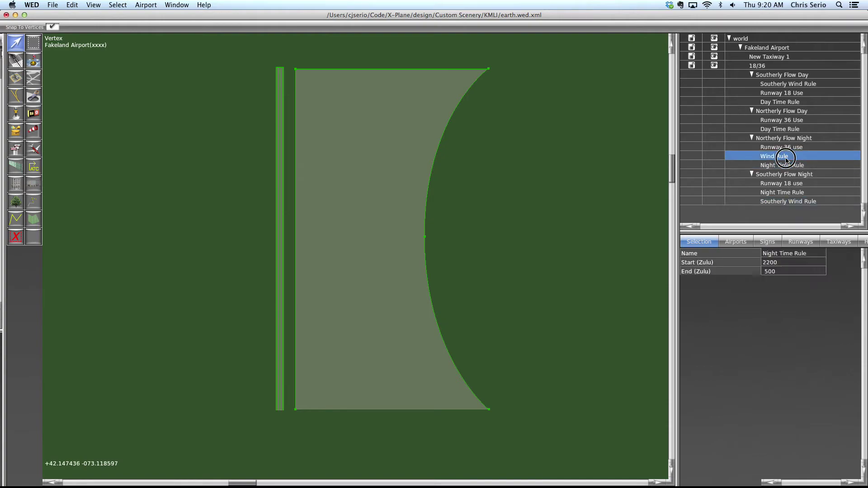
{"action": "left_click", "coordinate": [775, 159]}
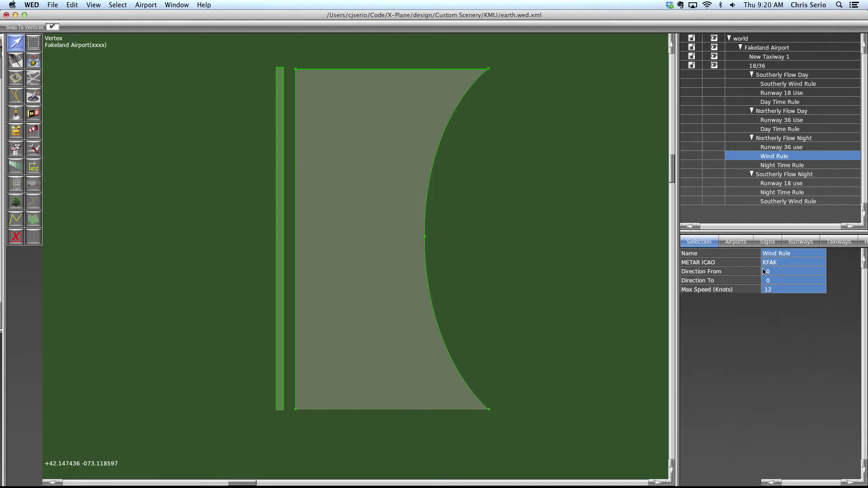
{"action": "left_click", "coordinate": [786, 201]}
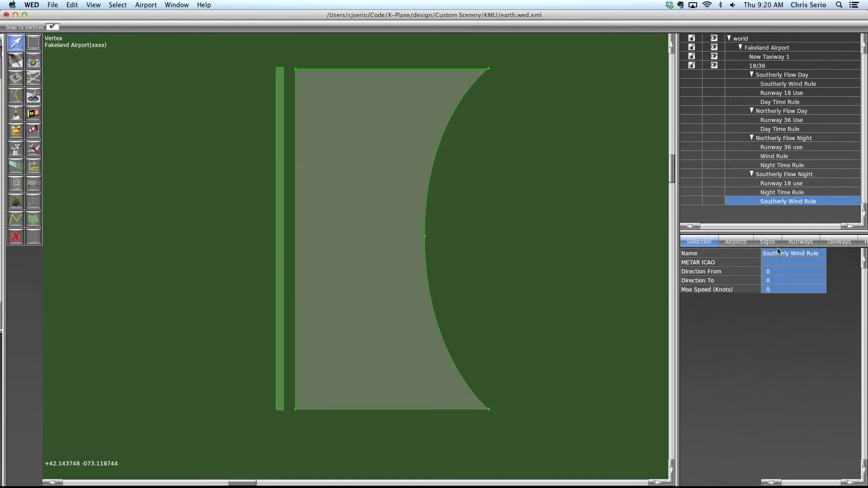
{"action": "key", "text": "super+Tab"}
{"action": "key", "text": "super+Tab"}
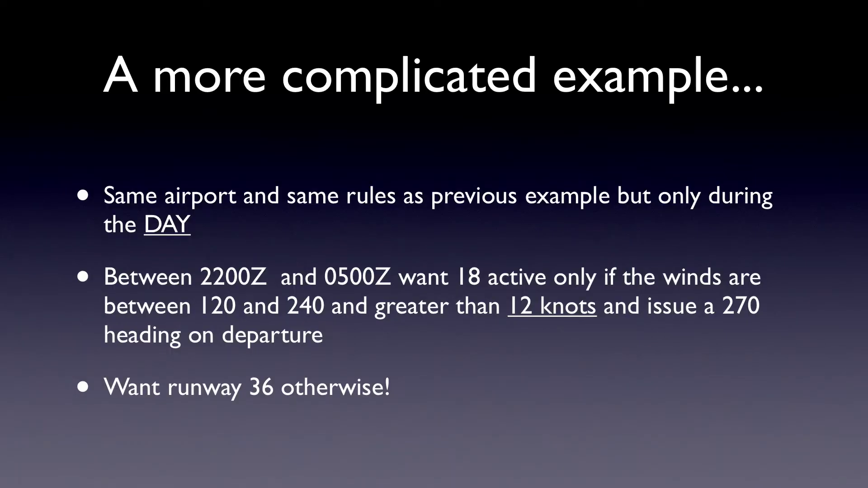
{"action": "key", "text": "super+Tab"}
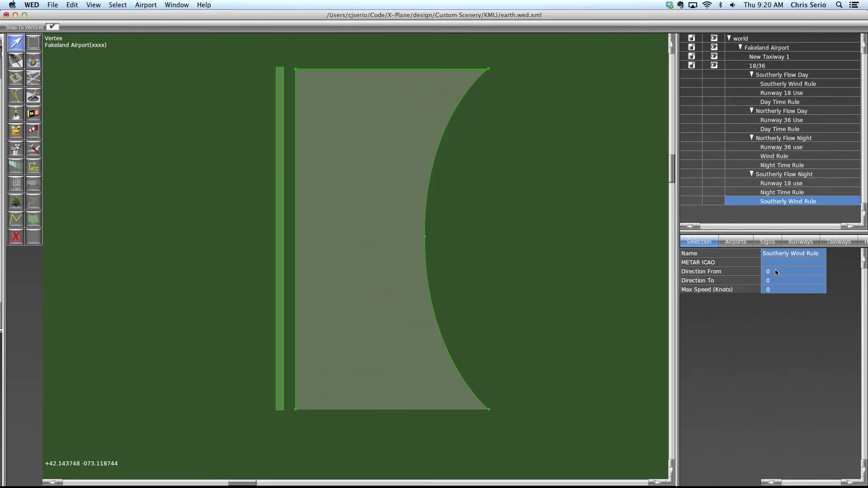
Set Southerly Flow Night's Southerly Wind Rule to directions from 120 to 240 with a maximum speed of 999 knots
{"action": "left_click", "coordinate": [776, 271]}
{"action": "type", "text": "120"}
{"action": "key", "text": "Return"}
{"action": "left_click", "coordinate": [782, 280]}
{"action": "type", "text": "240"}
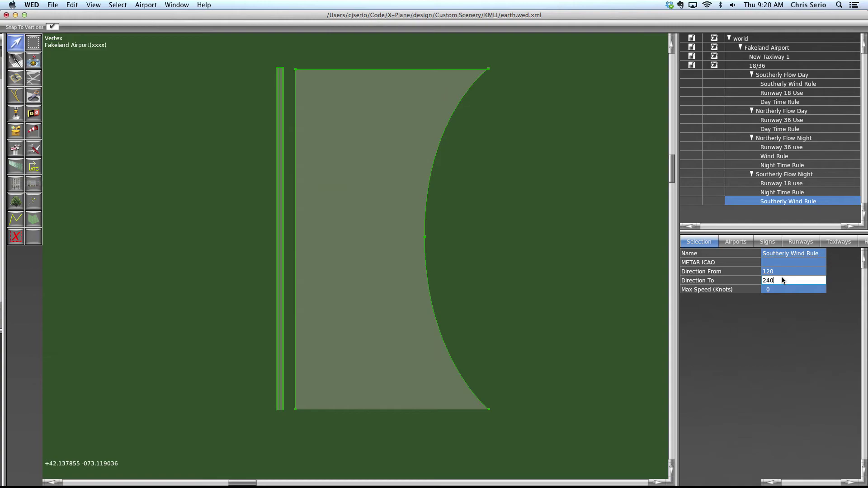
{"action": "key", "text": "Return"}
{"action": "left_click", "coordinate": [776, 291]}
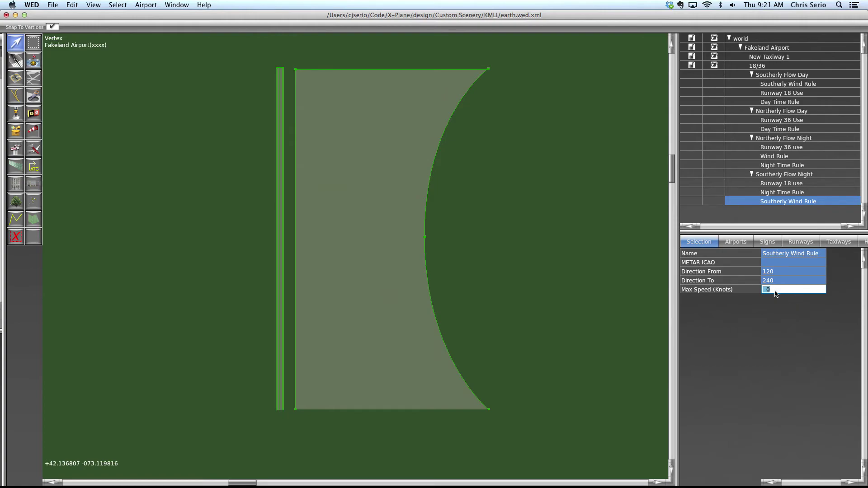
{"action": "type", "text": "999"}
{"action": "key", "text": "Return"}
Set both the minimum and maximum ATC assigned heading to 270 for Southerly Flow Night's Runway 18 use
{"action": "key", "text": "super+Tab"}
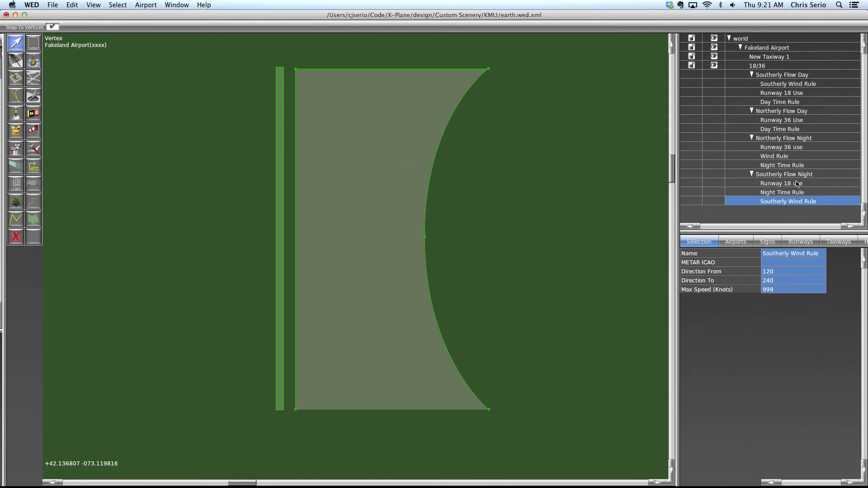
{"action": "left_click", "coordinate": [797, 183]}
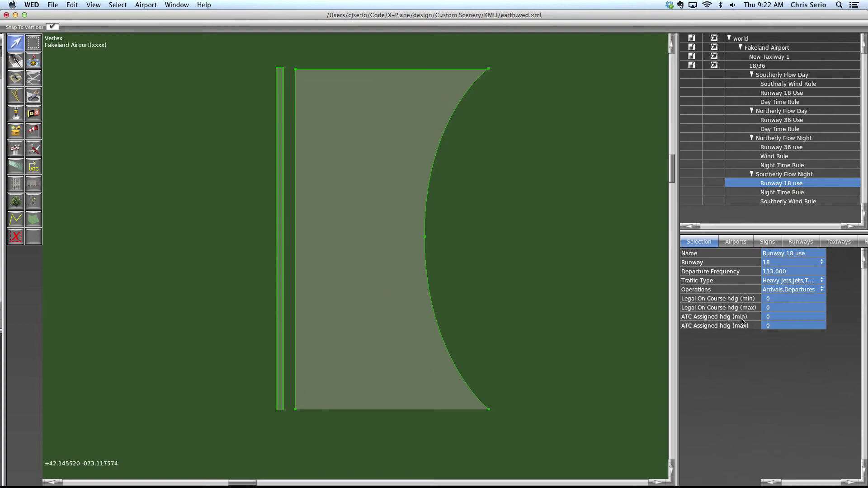
{"action": "left_click", "coordinate": [774, 317]}
{"action": "type", "text": "270"}
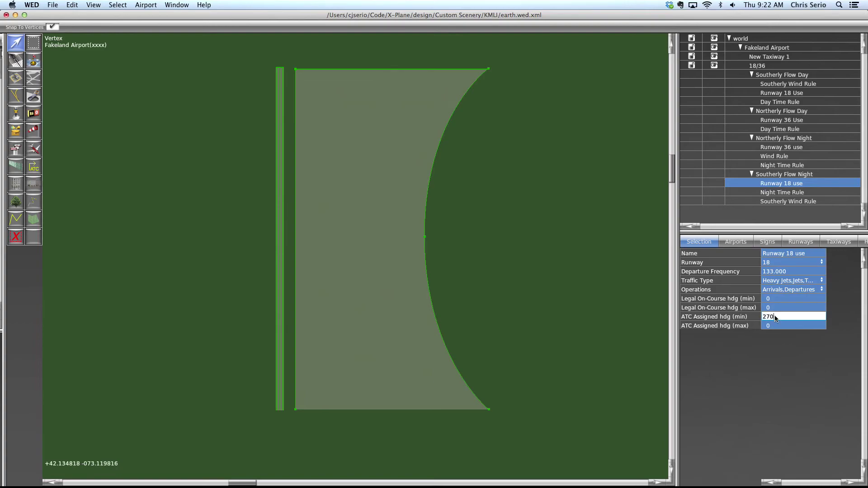
{"action": "key", "text": "Return"}
{"action": "left_click", "coordinate": [770, 325]}
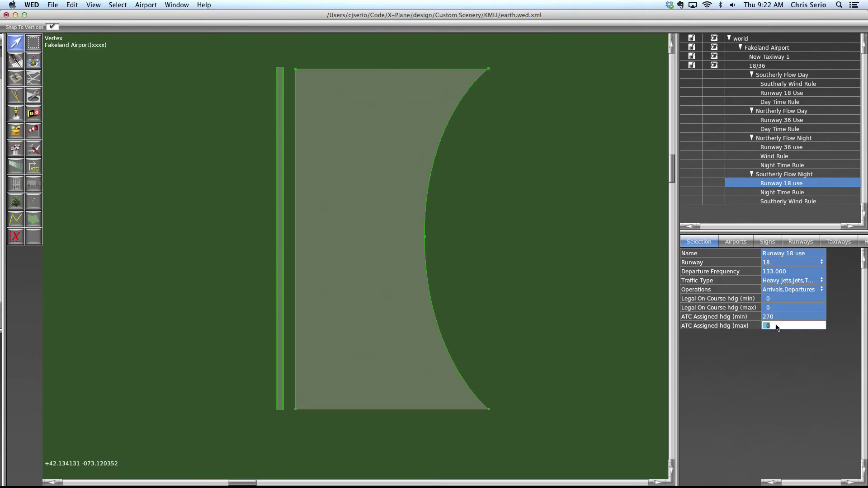
{"action": "type", "text": "270"}
{"action": "key", "text": "Return"}
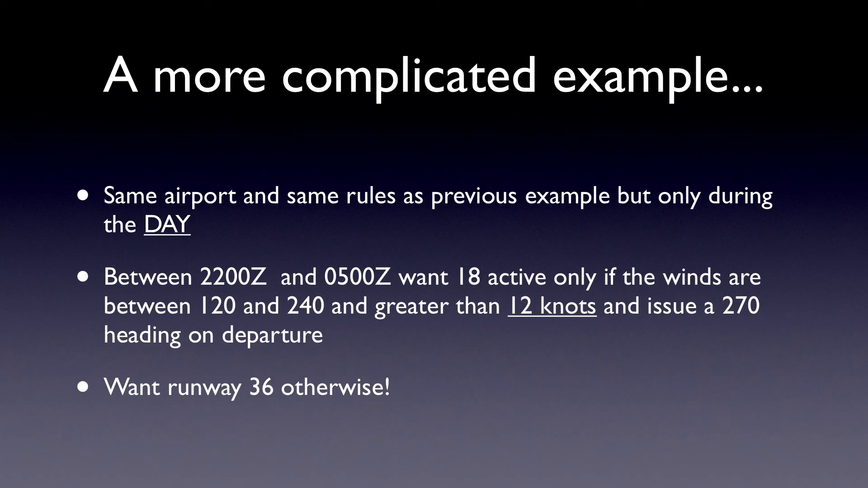
Review the order of the day and night flows and compare the wind rules of Northerly Flow Night and Southerly Flow Night
{"action": "key", "text": "Escape"}
{"action": "key", "text": "super+Tab"}
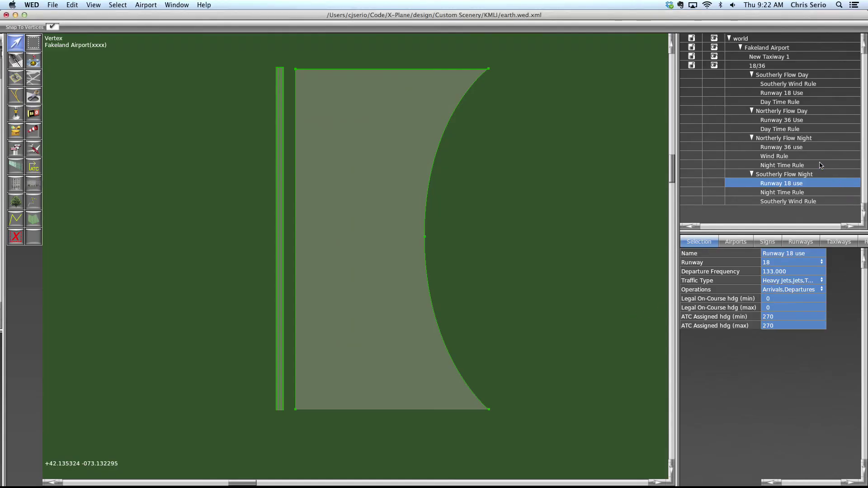
{"action": "left_click", "coordinate": [791, 140]}
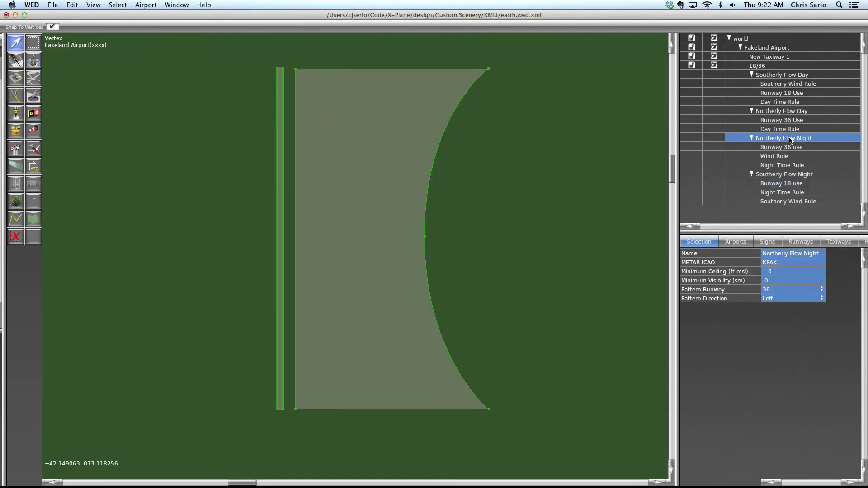
{"action": "left_click", "coordinate": [785, 158]}
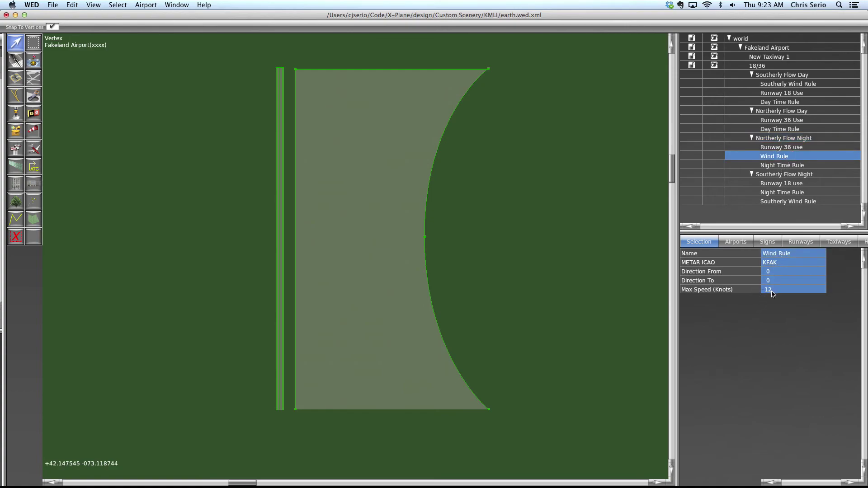
{"action": "left_click", "coordinate": [791, 175]}
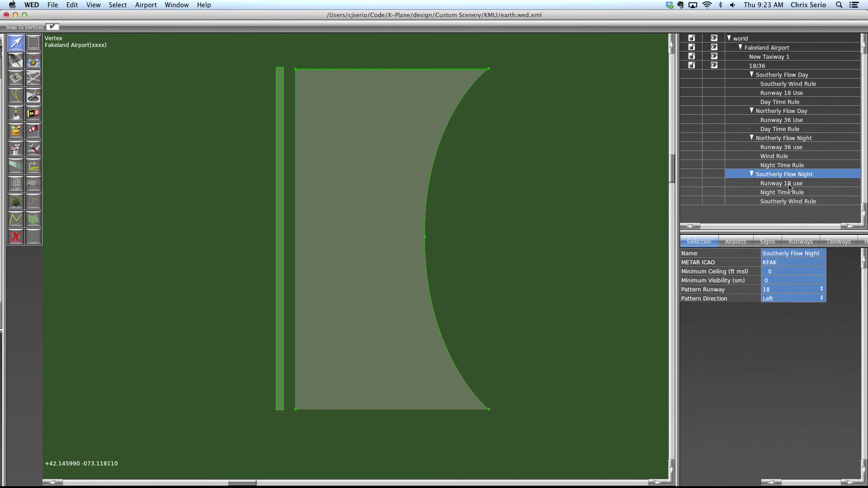
{"action": "left_click", "coordinate": [789, 202]}
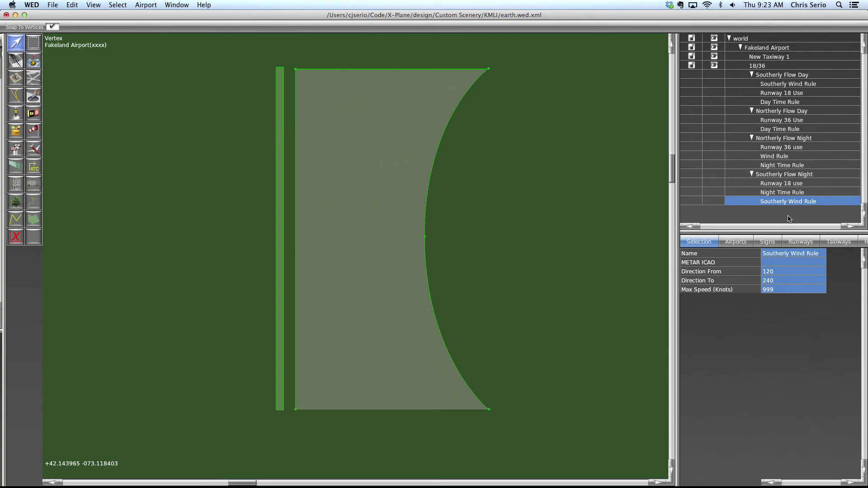
{"action": "left_click", "coordinate": [775, 76]}
{"action": "left_click", "coordinate": [773, 112]}
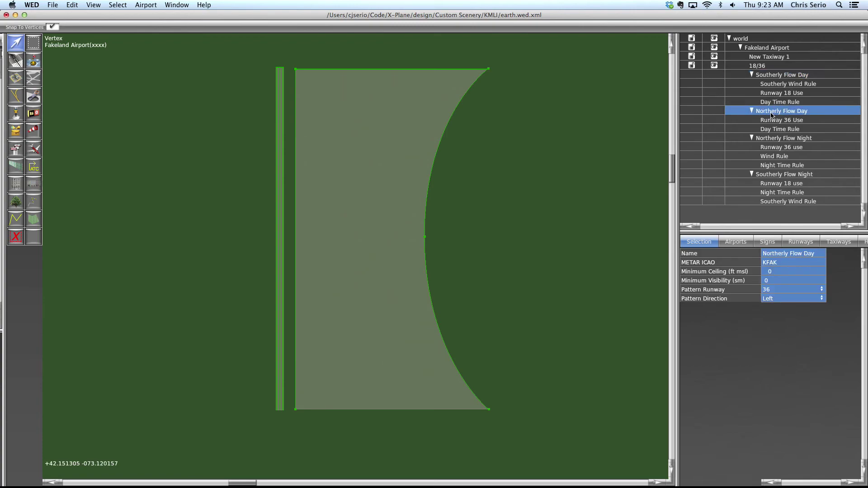
{"action": "left_click", "coordinate": [776, 138]}
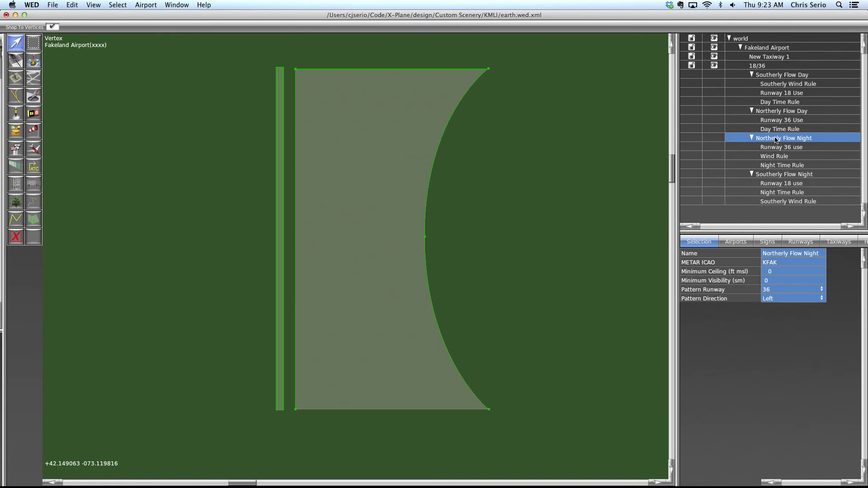
{"action": "left_click", "coordinate": [787, 159]}
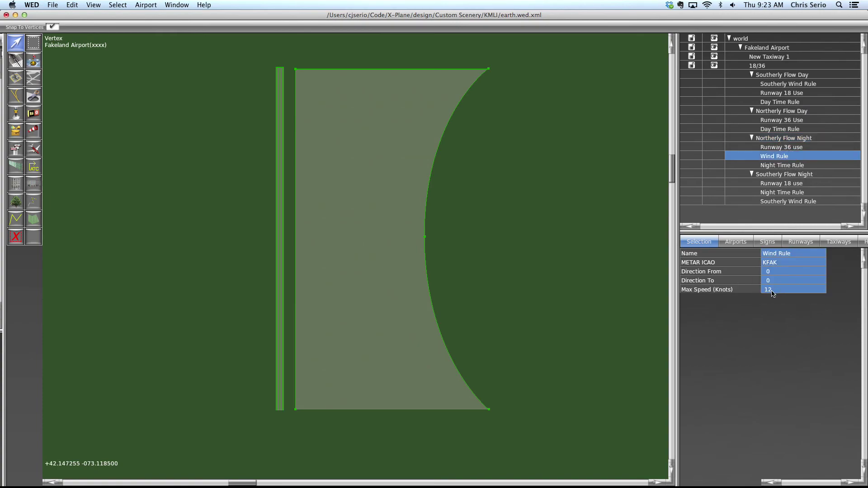
{"action": "left_click", "coordinate": [798, 175]}
{"action": "left_click", "coordinate": [792, 201]}
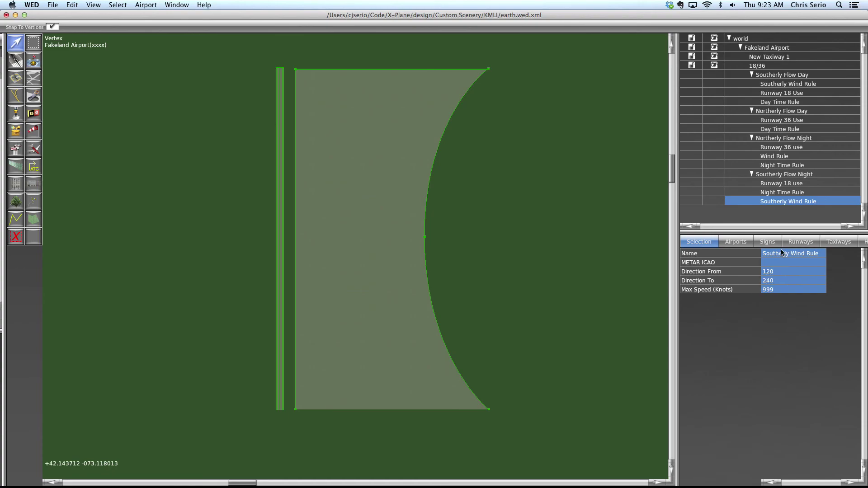
{"action": "left_click", "coordinate": [782, 220]}
Create a new airport flow under Fakeland Airport and name it Catch all 36
{"action": "left_click", "coordinate": [779, 49]}
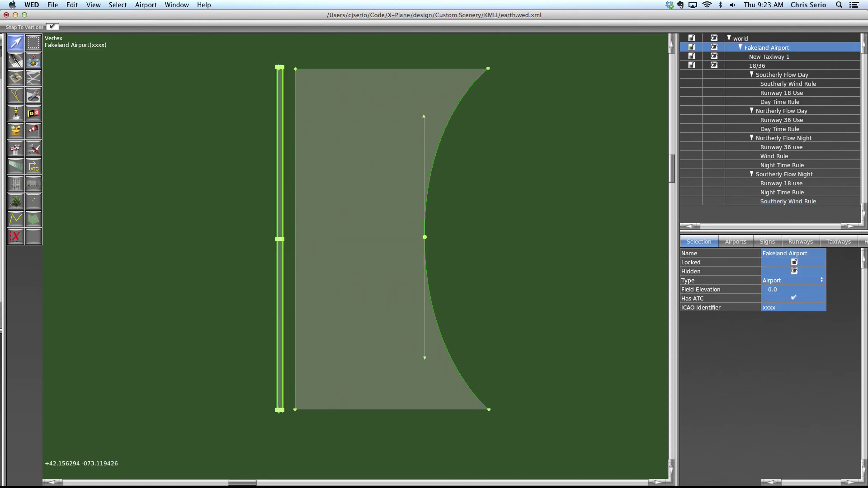
{"action": "left_click", "coordinate": [154, 5]}
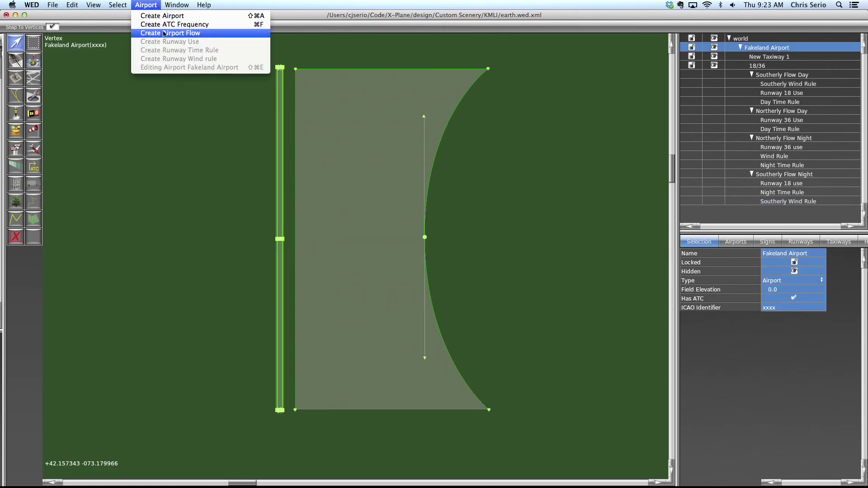
{"action": "left_click", "coordinate": [167, 30]}
{"action": "left_click", "coordinate": [778, 210]}
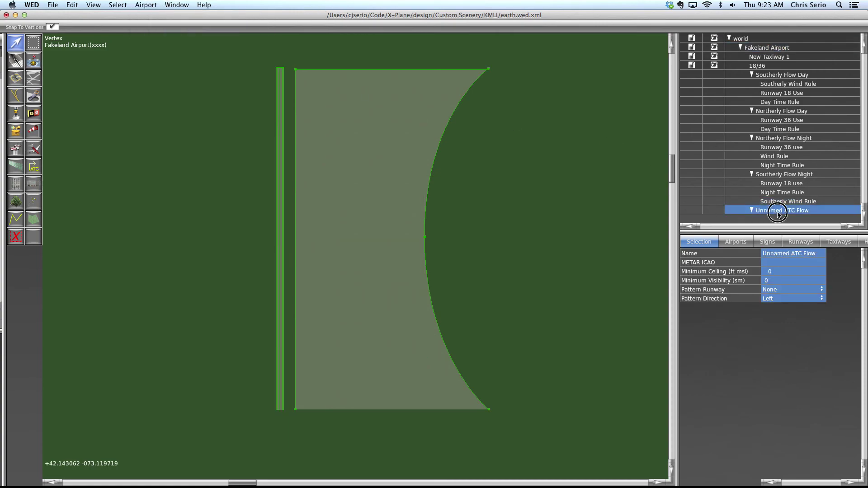
{"action": "left_click", "coordinate": [787, 211]}
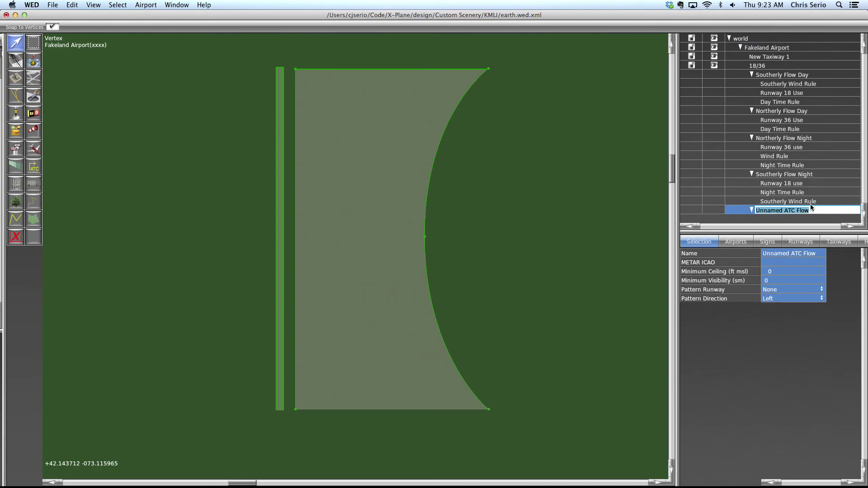
{"action": "type", "text": "Catch all 36"}
{"action": "key", "text": "Return"}
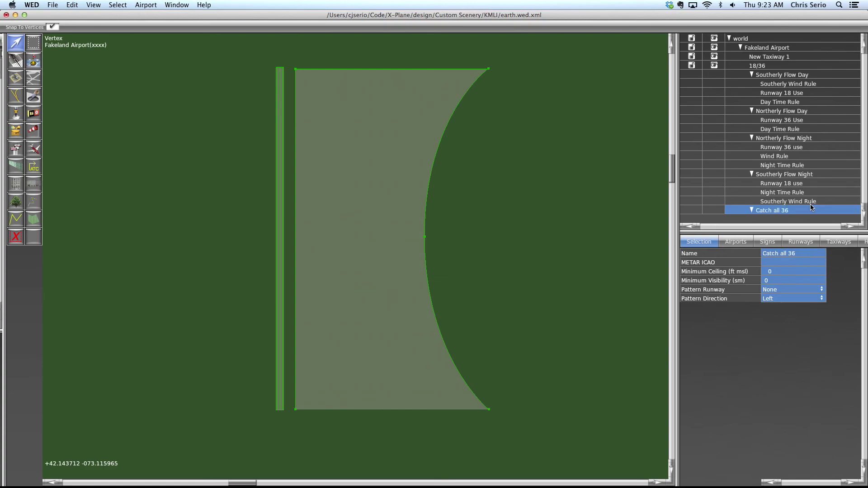
Set the Catch all 36 flow's METAR ICAO to KFAK and its pattern runway to 36
{"action": "left_click", "coordinate": [787, 266]}
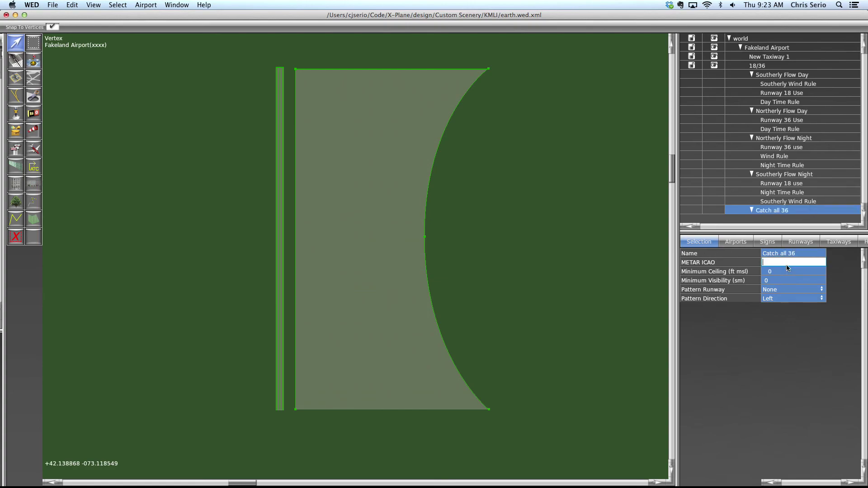
{"action": "type", "text": "KFAK"}
{"action": "key", "text": "Return"}
{"action": "left_click", "coordinate": [774, 290]}
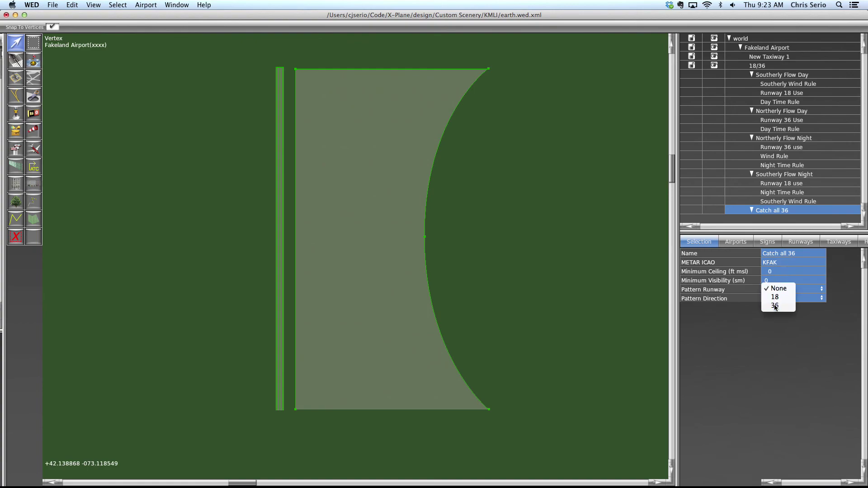
{"action": "left_click", "coordinate": [774, 305]}
Create a runway use under Catch all 36 and name it Runway 36 use
{"action": "left_click", "coordinate": [151, 5]}
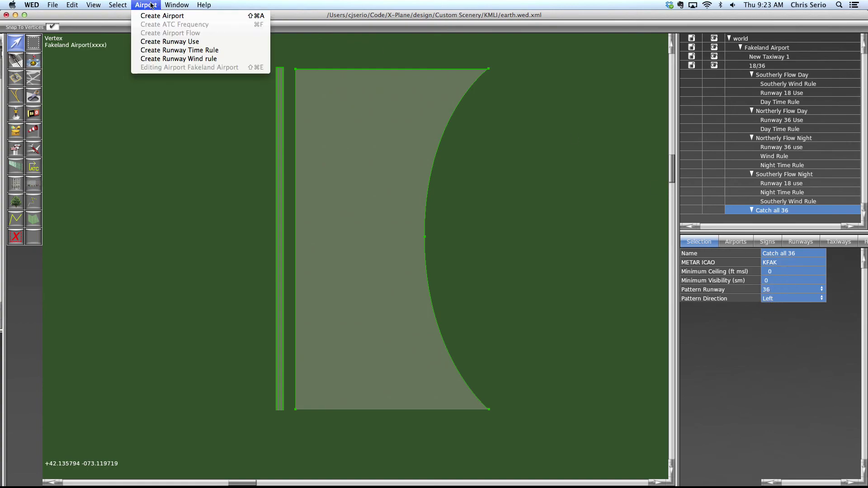
{"action": "left_click", "coordinate": [200, 42]}
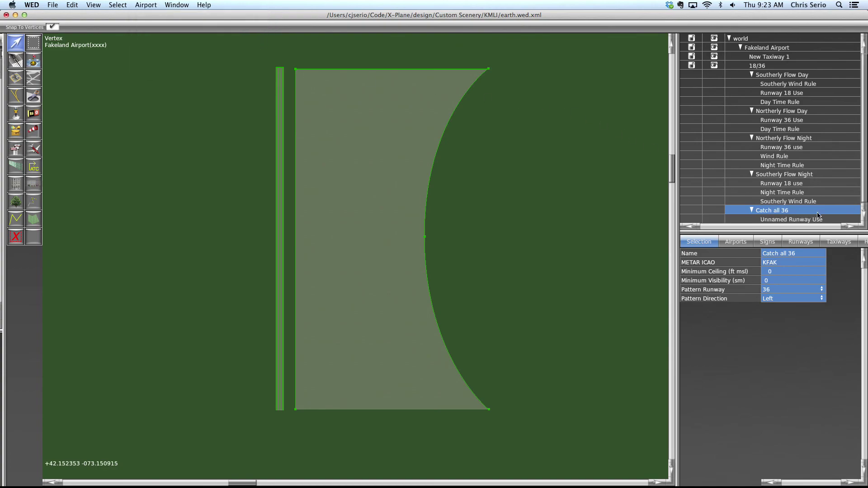
{"action": "left_click", "coordinate": [798, 219]}
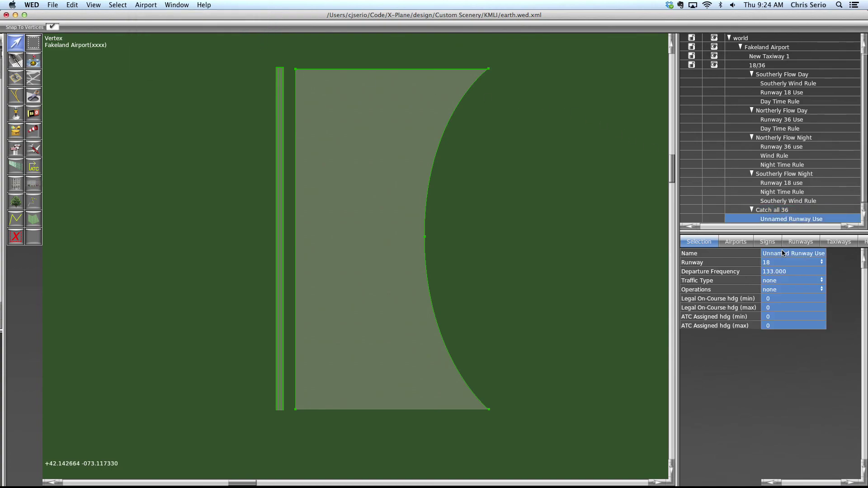
{"action": "left_click", "coordinate": [785, 221]}
{"action": "type", "text": "Runway 36 use"}
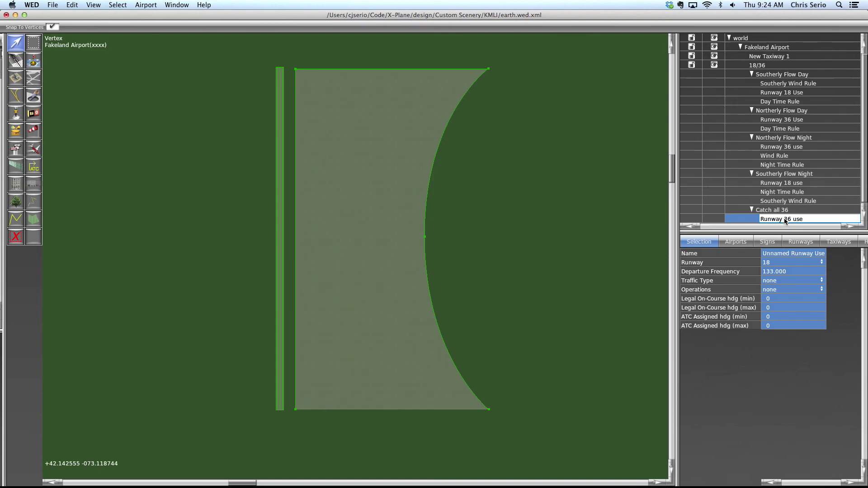
{"action": "key", "text": "Return"}
Assign runway 36 to Catch all 36's runway use and allow heavy jets, jets, turboprops, props and helicopters
{"action": "left_click", "coordinate": [791, 262]}
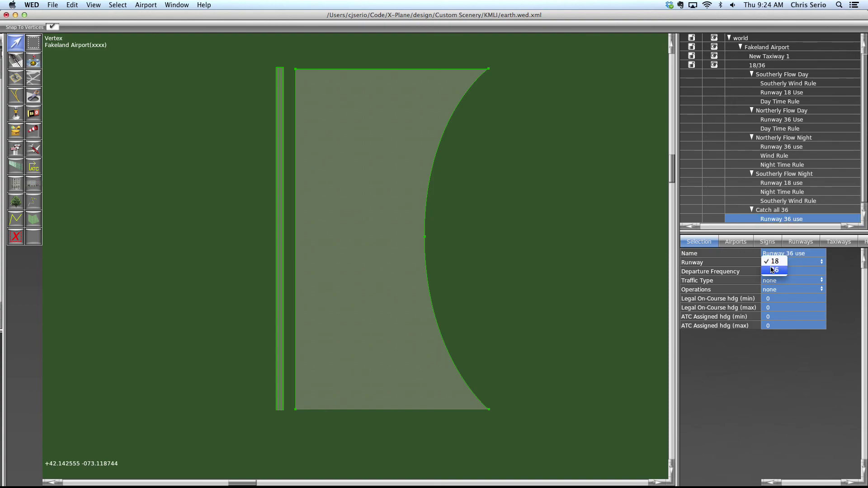
{"action": "left_click", "coordinate": [776, 272]}
{"action": "left_click", "coordinate": [777, 280]}
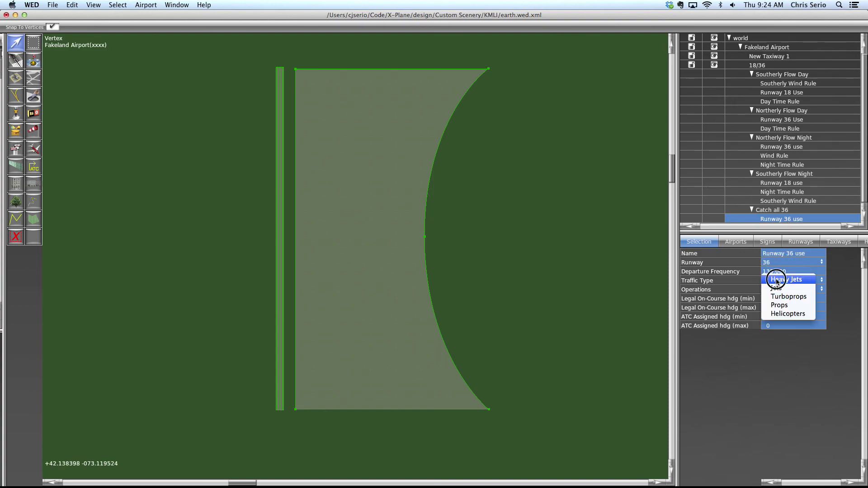
{"action": "left_click", "coordinate": [777, 277]}
{"action": "left_click", "coordinate": [777, 280]}
{"action": "left_click", "coordinate": [778, 285]}
{"action": "left_click", "coordinate": [778, 285]}
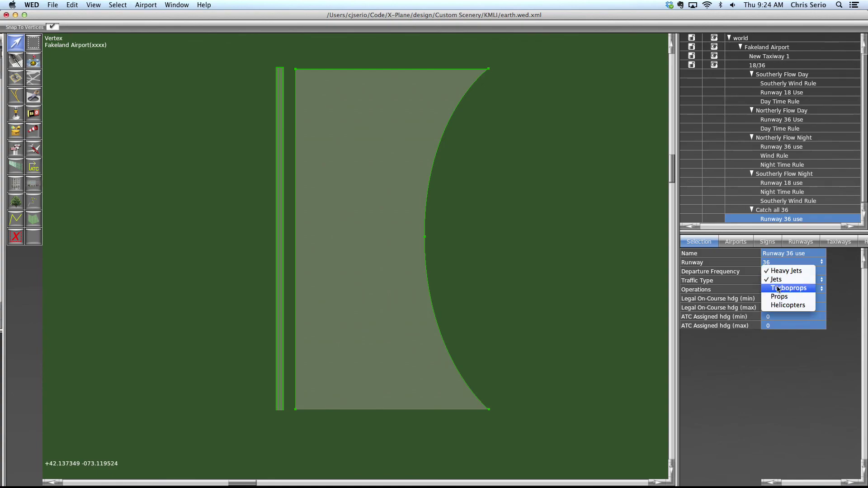
{"action": "left_click", "coordinate": [778, 287]}
{"action": "left_click", "coordinate": [778, 285]}
{"action": "left_click", "coordinate": [778, 287]}
{"action": "left_click", "coordinate": [778, 282]}
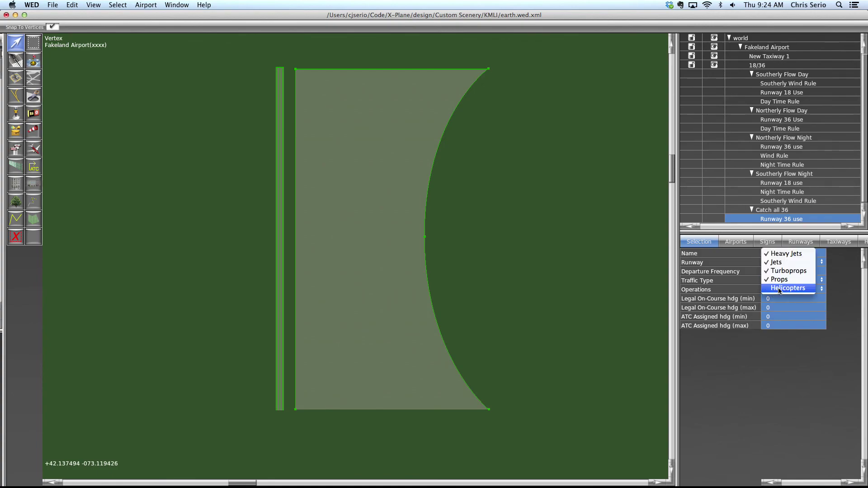
{"action": "left_click", "coordinate": [776, 288]}
Enable both Arrivals and Departures operations for Catch all 36's Runway 36 use
{"action": "left_click", "coordinate": [775, 289]}
{"action": "left_click", "coordinate": [775, 293]}
{"action": "left_click", "coordinate": [776, 293]}
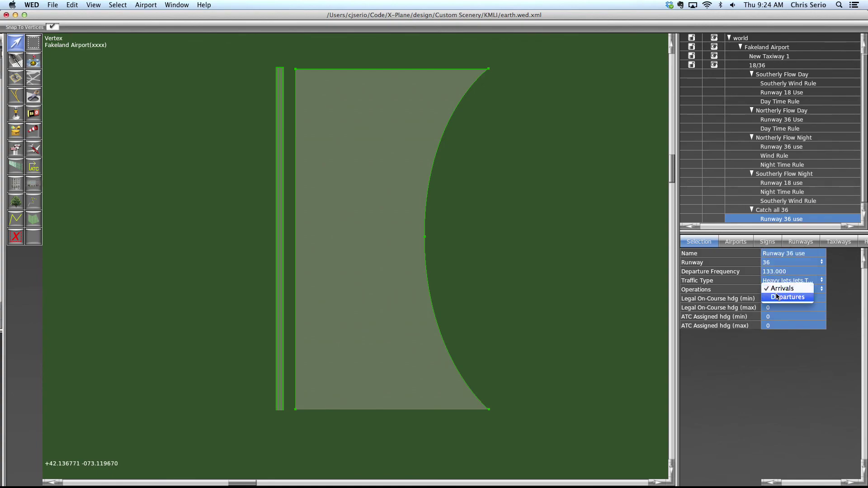
{"action": "left_click", "coordinate": [782, 299]}
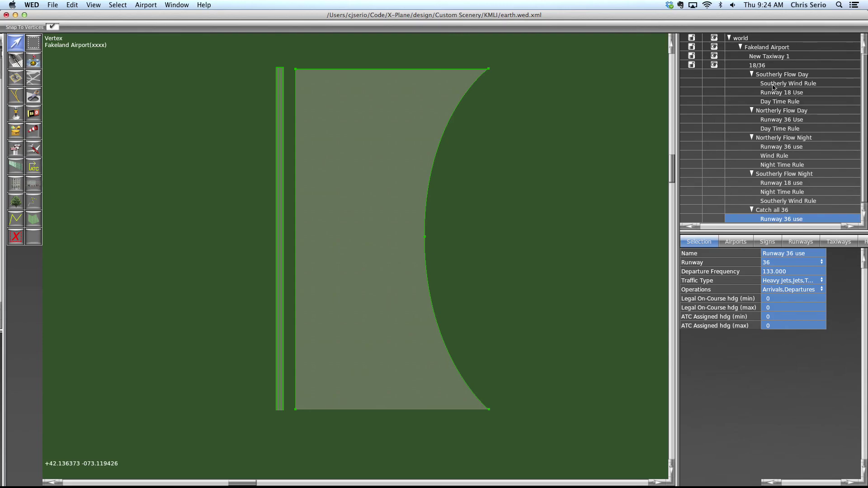
Compare the airport's flow list with the day, night and runway 36 requirements on the presentation slide
{"action": "key", "text": "super+Tab"}
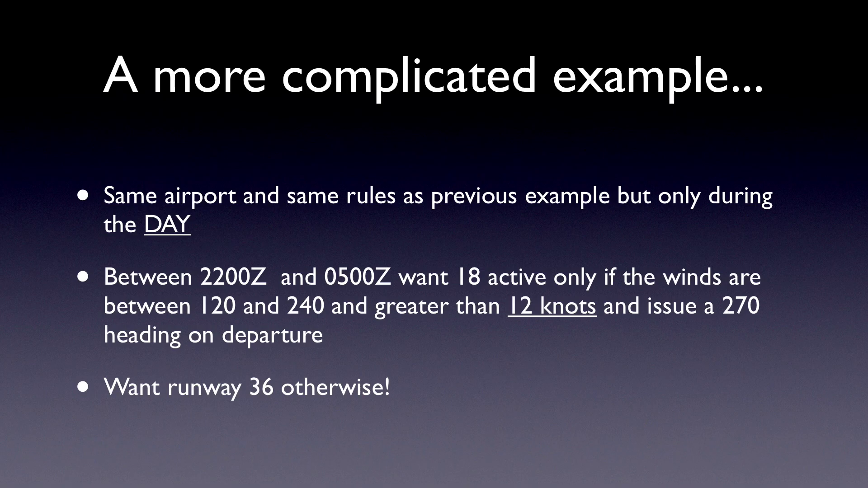
{"action": "key", "text": "super+Tab"}
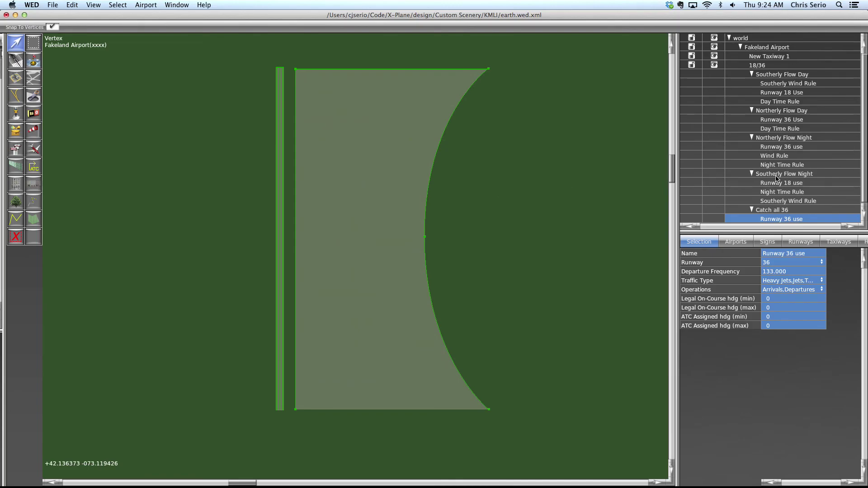
{"action": "key", "text": "super+Tab"}
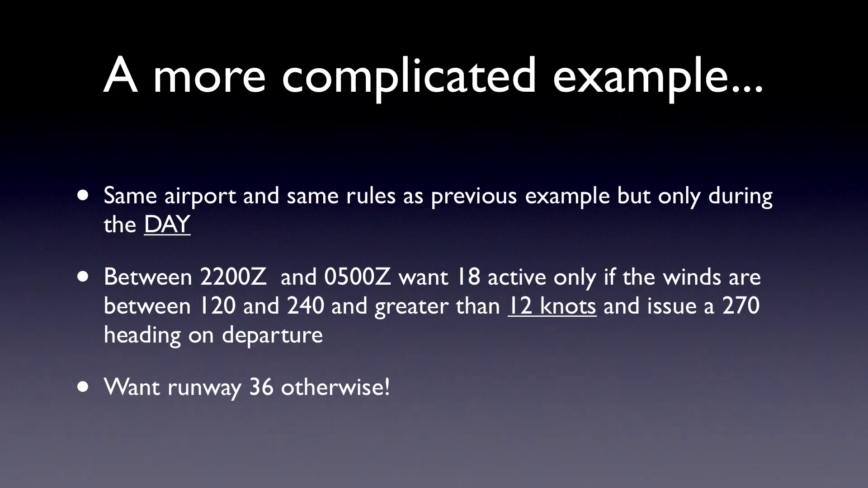